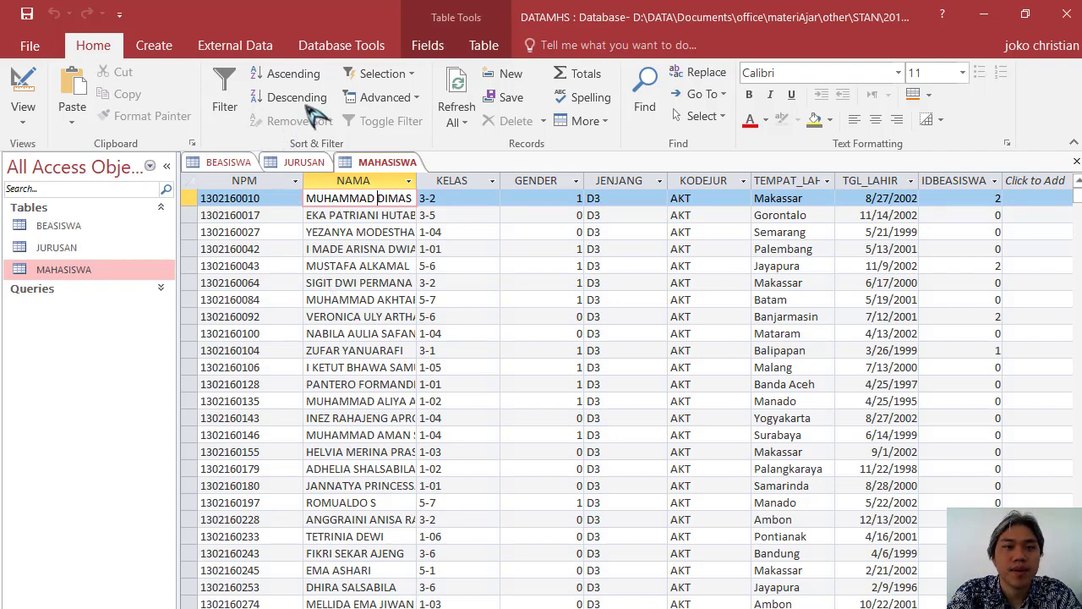
Open the database relationships layout and add the BEASISWA and JURUSAN tables to it
click(362, 58)
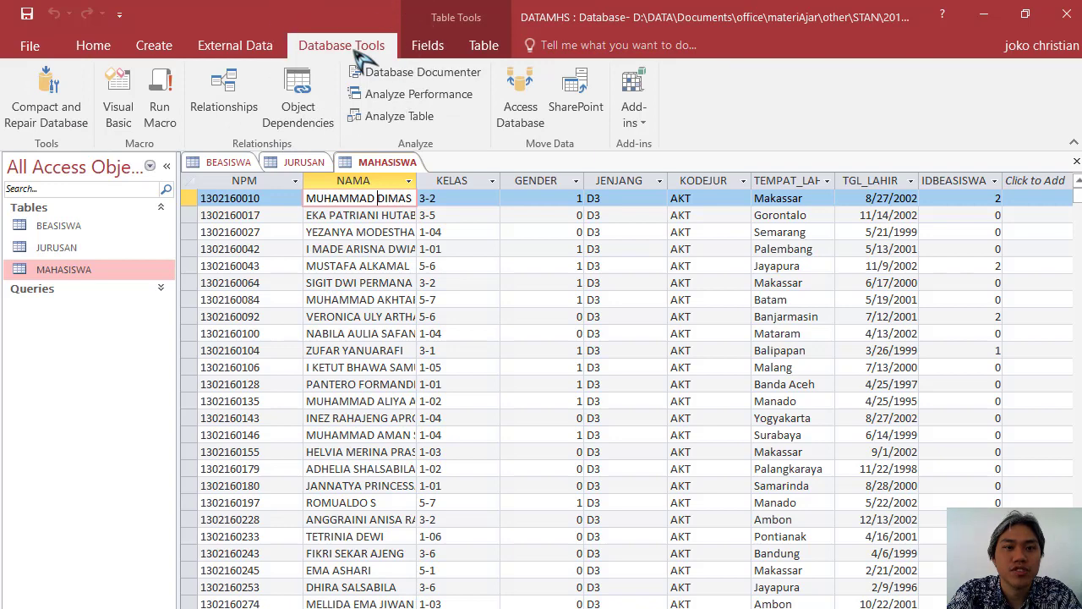
click(254, 106)
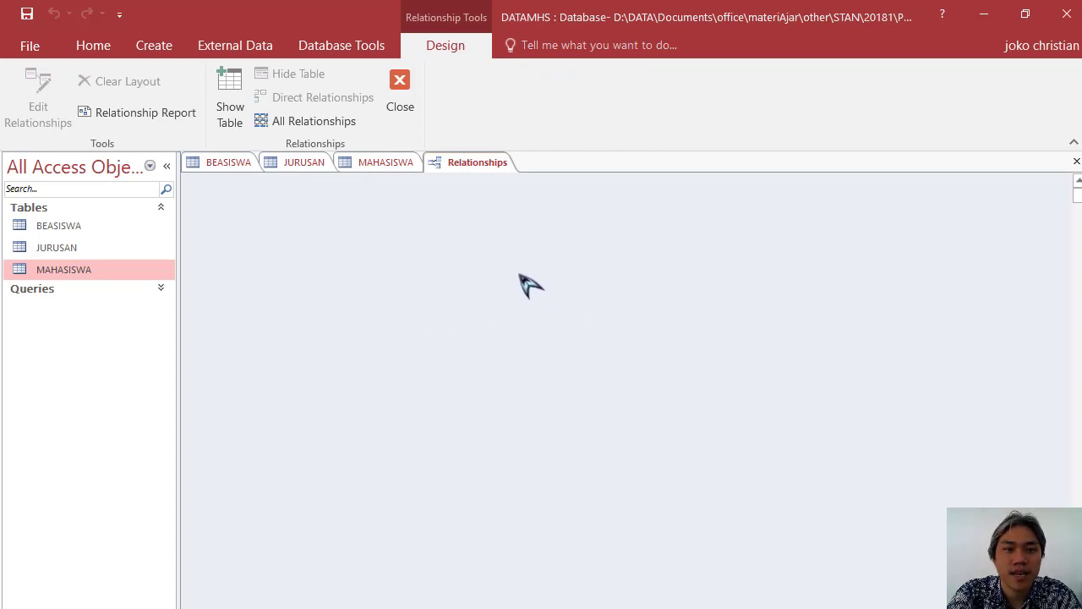
click(230, 112)
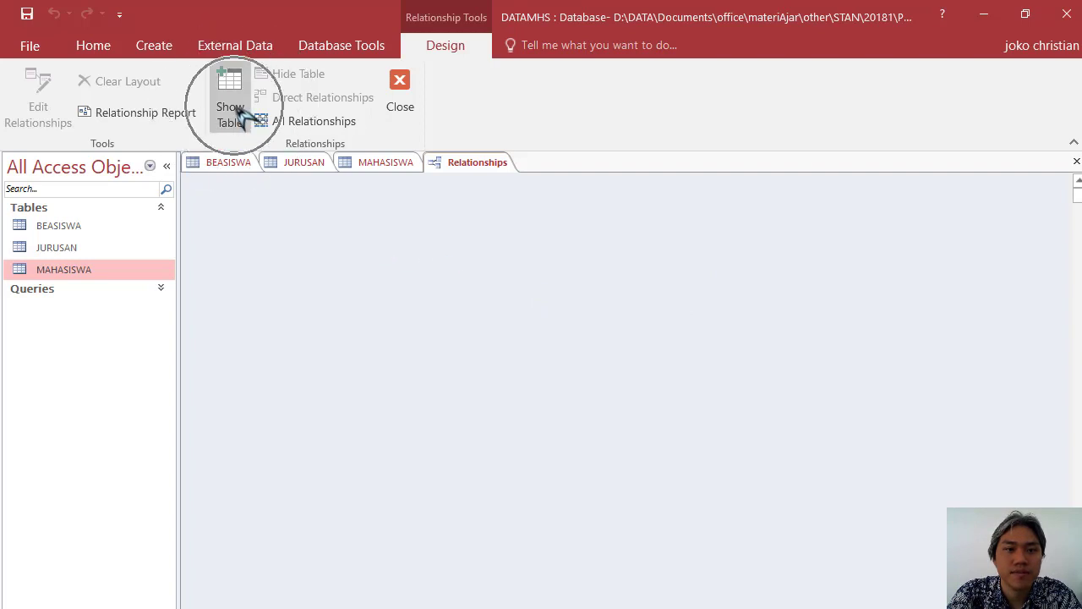
drag(545, 100, 678, 126)
click(597, 172)
click(597, 161)
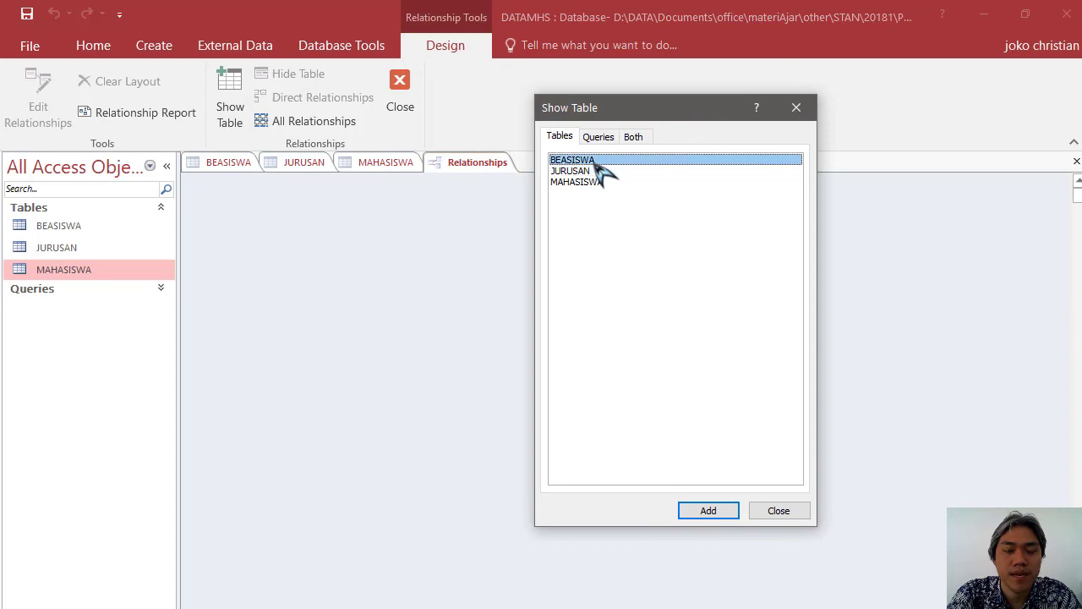
click(717, 511)
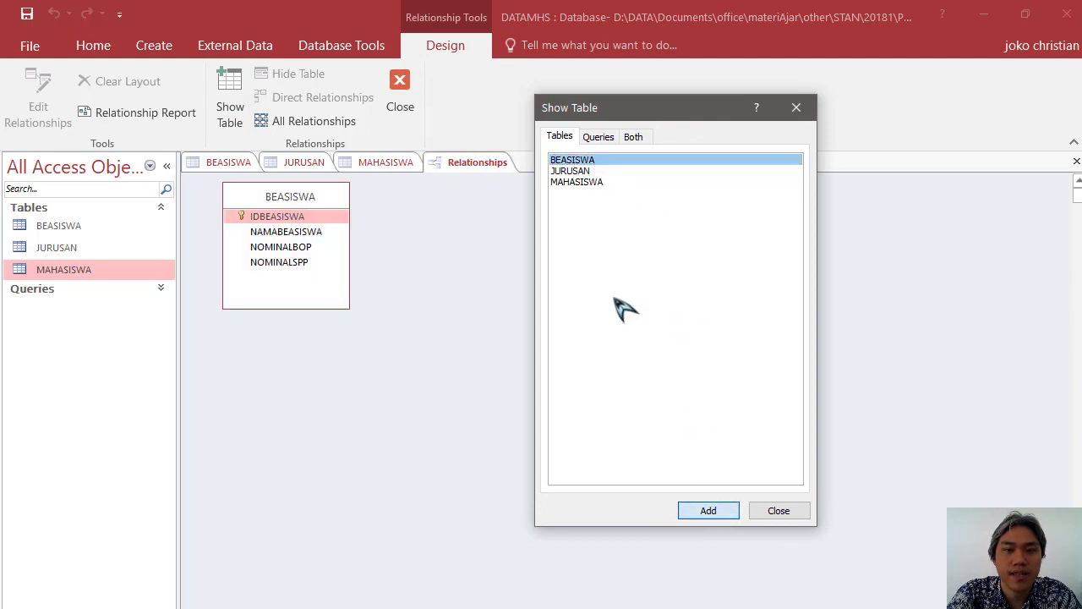
click(589, 172)
click(717, 513)
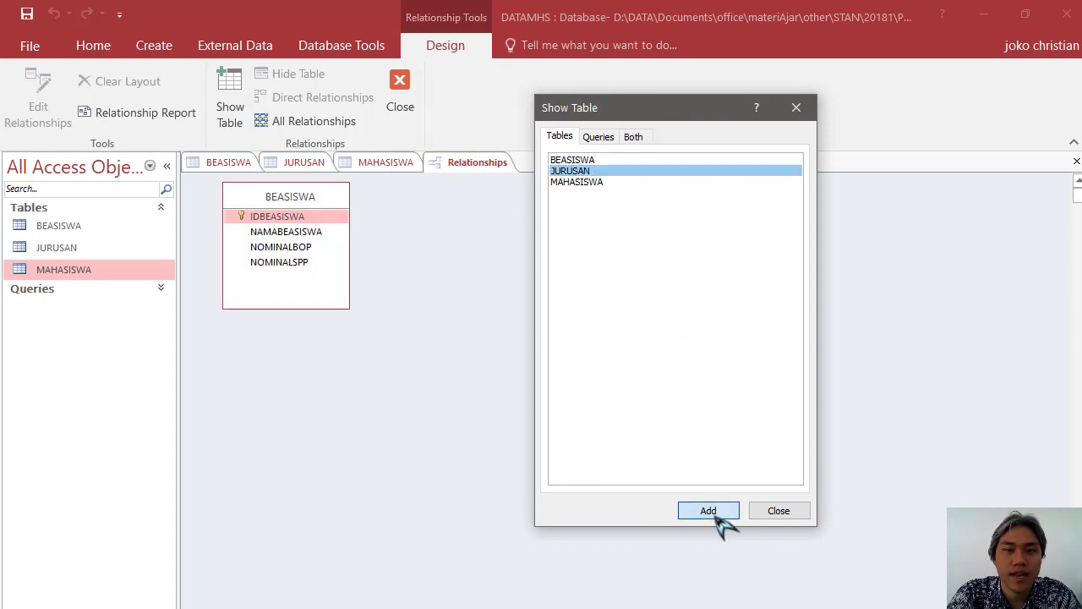
click(796, 108)
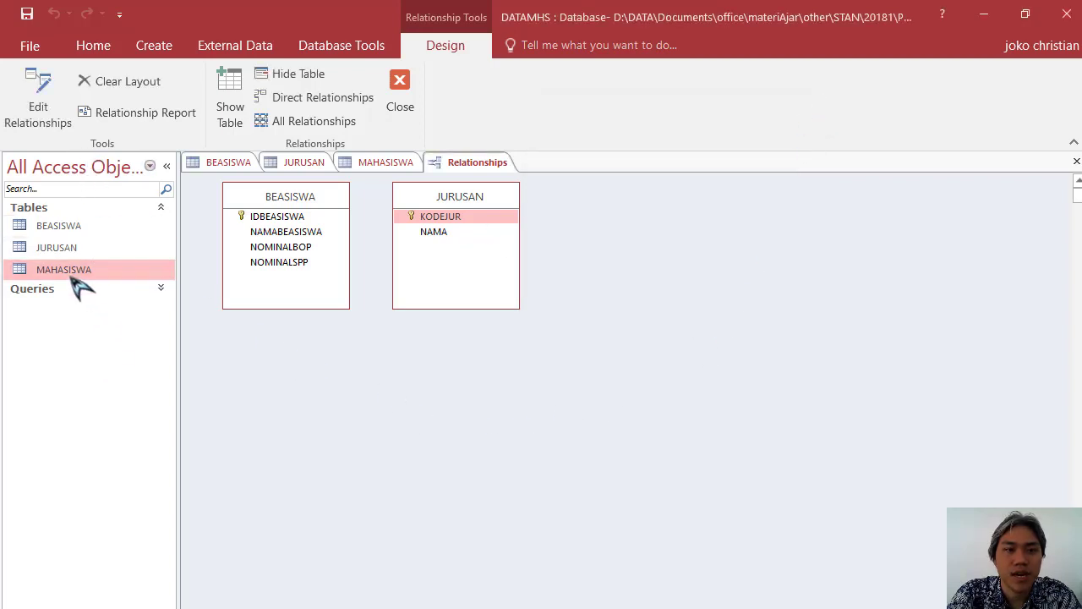
Add the MAHASISWA table to the relationships layout and place it between BEASISWA and JURUSAN
drag(57, 271, 528, 294)
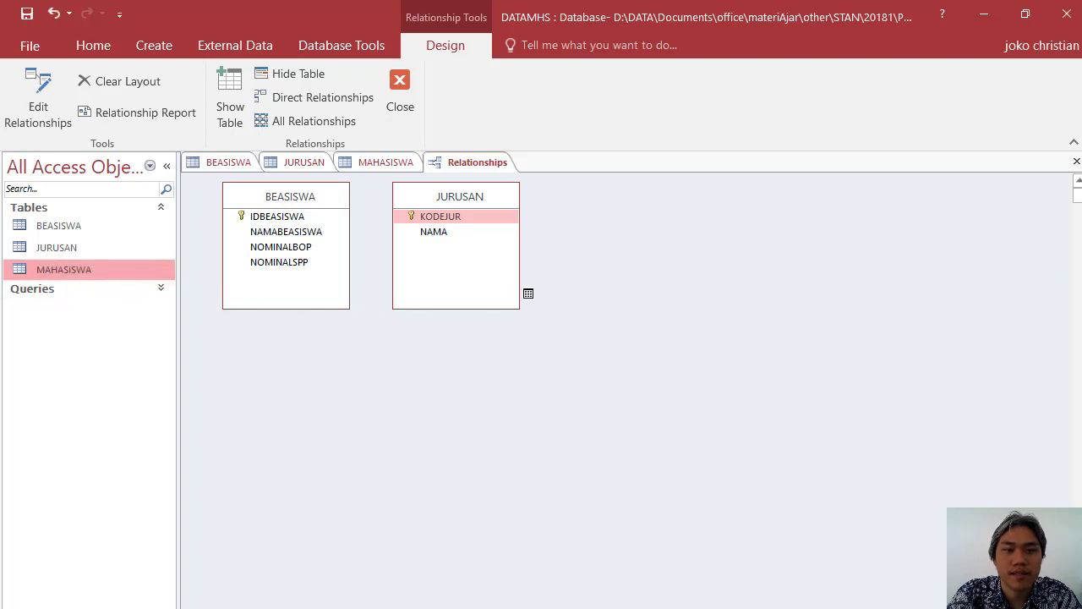
drag(696, 243, 495, 346)
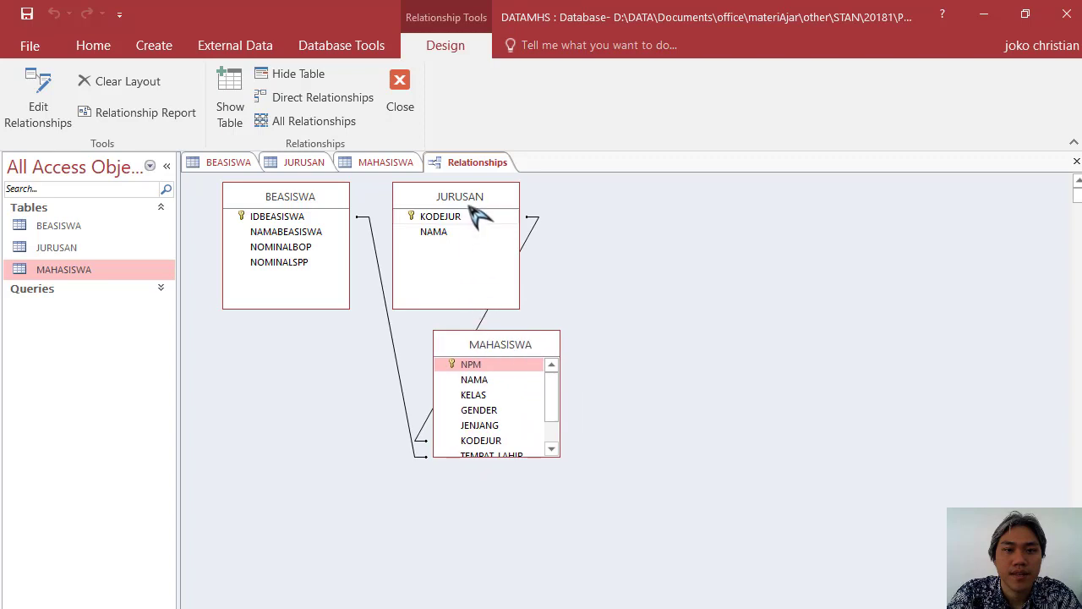
drag(470, 206, 756, 227)
drag(556, 343, 570, 196)
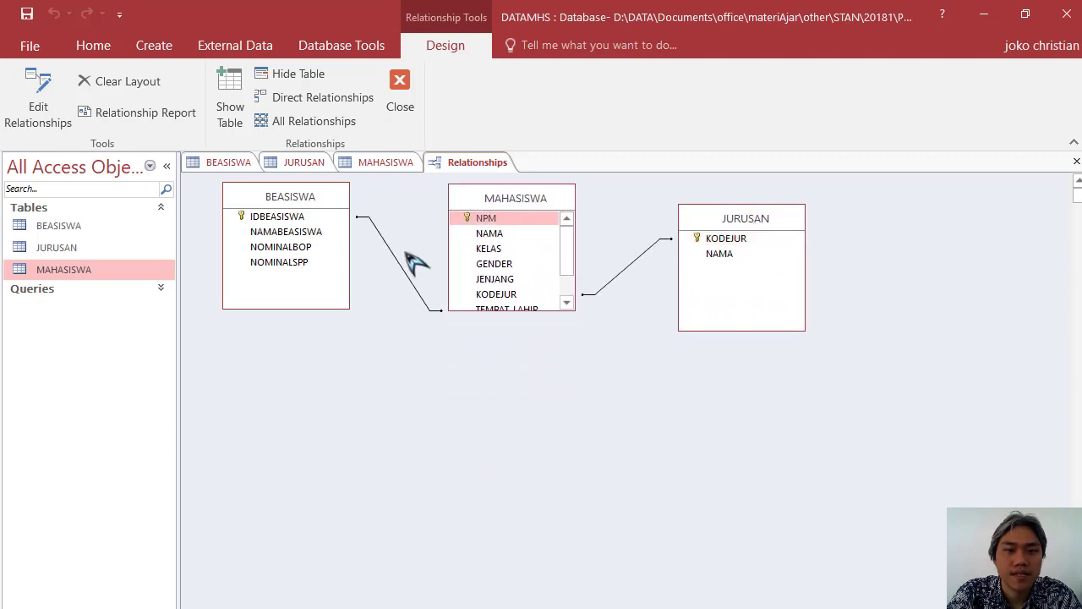
Delete the existing relationship lines linking MAHASISWA to BEASISWA and to JURUSAN
click(413, 277)
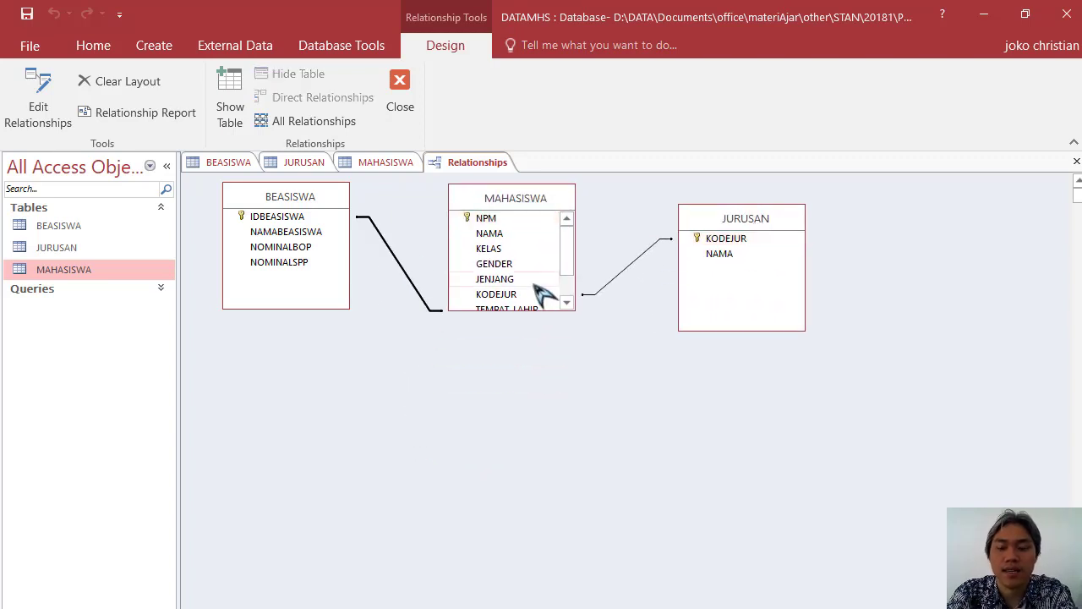
key(Delete)
click(514, 381)
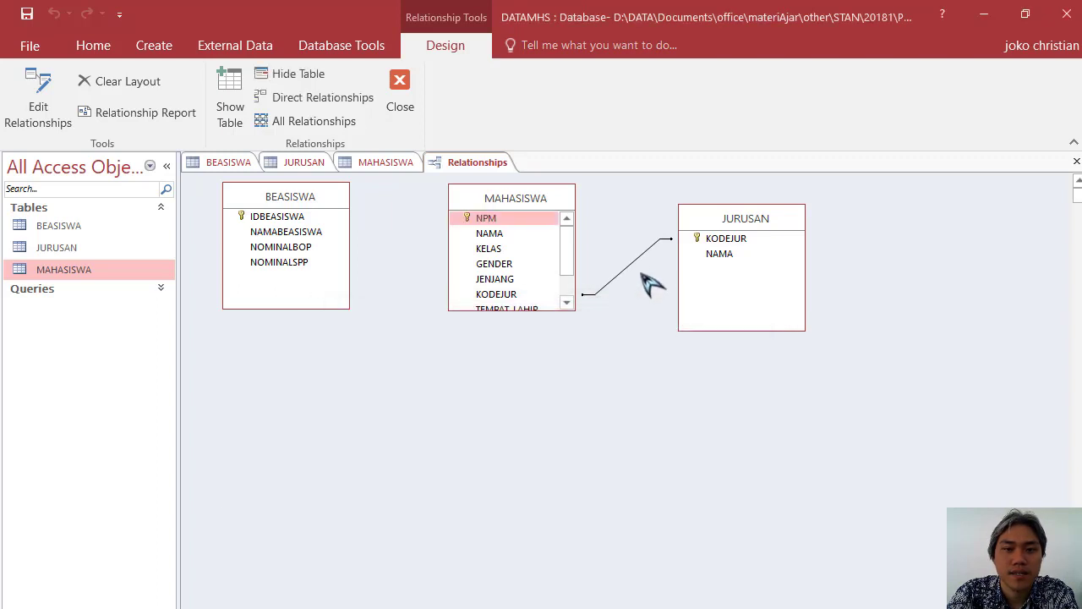
click(627, 266)
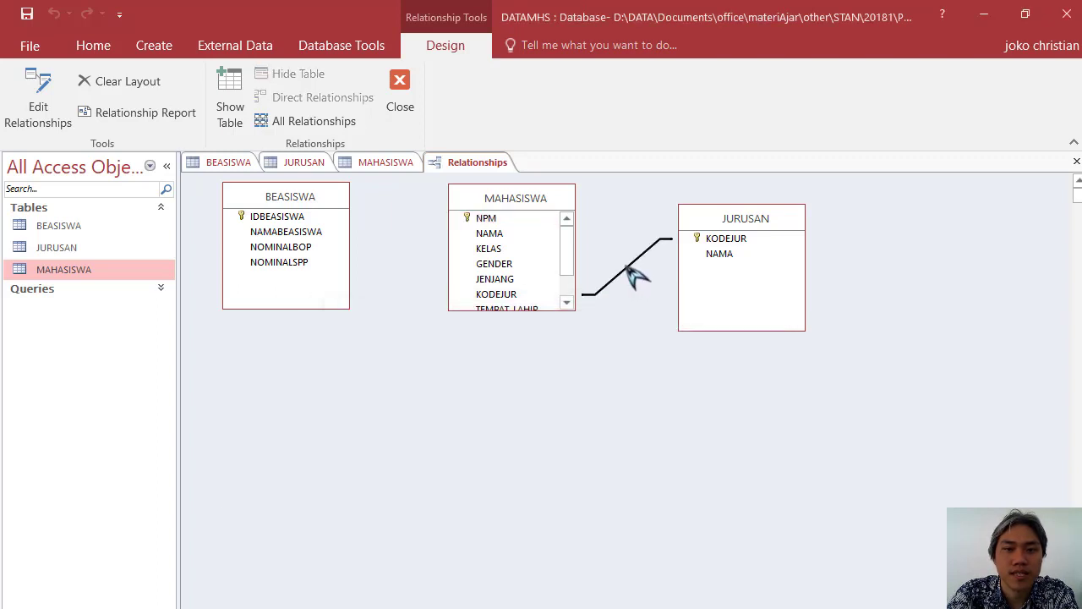
key(Delete)
click(512, 379)
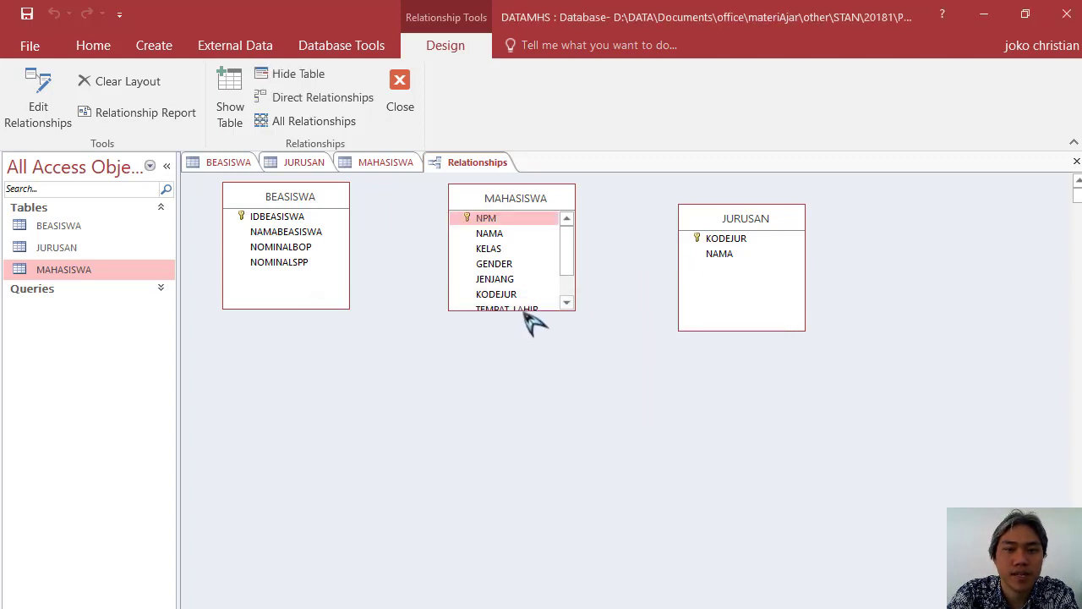
Enlarge the MAHASISWA box to show all its fields and arrange the three tables side by side with space between them
drag(524, 308, 508, 408)
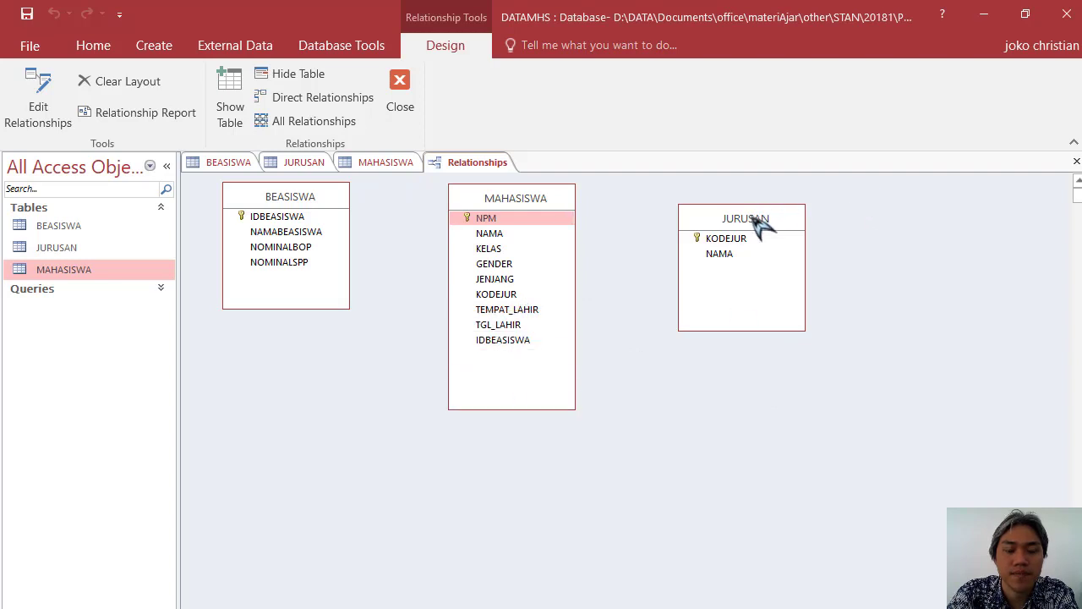
drag(752, 210, 727, 195)
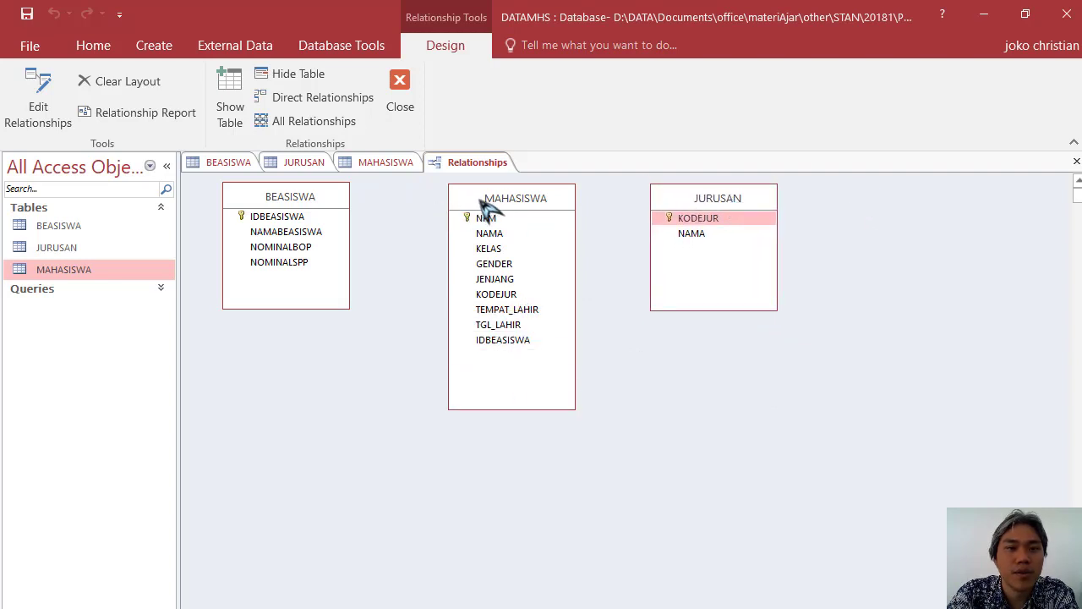
drag(478, 206, 456, 201)
drag(314, 201, 300, 206)
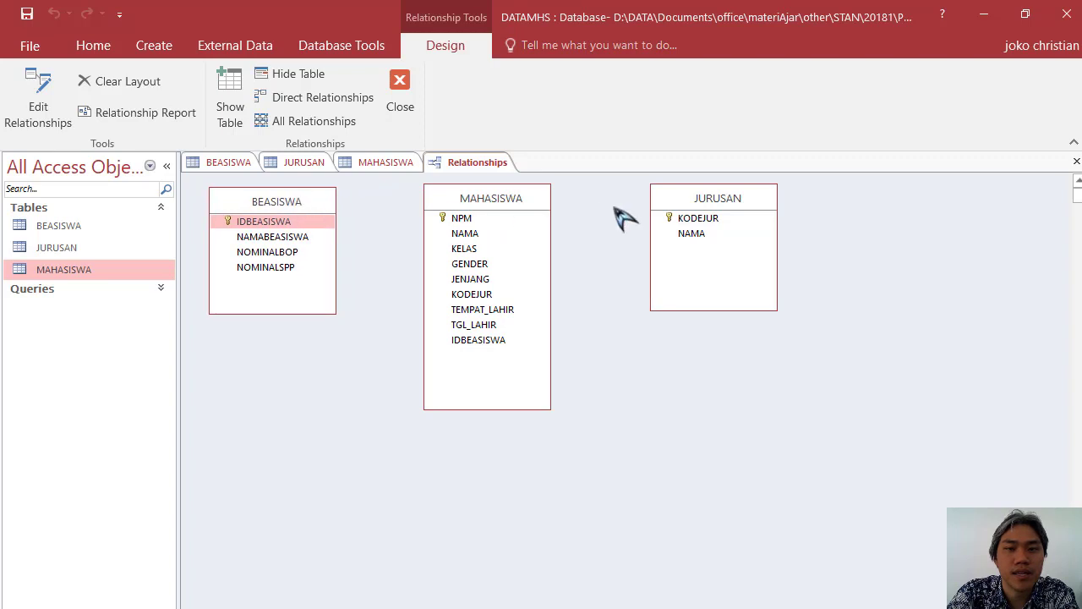
drag(676, 202, 661, 204)
drag(504, 205, 494, 205)
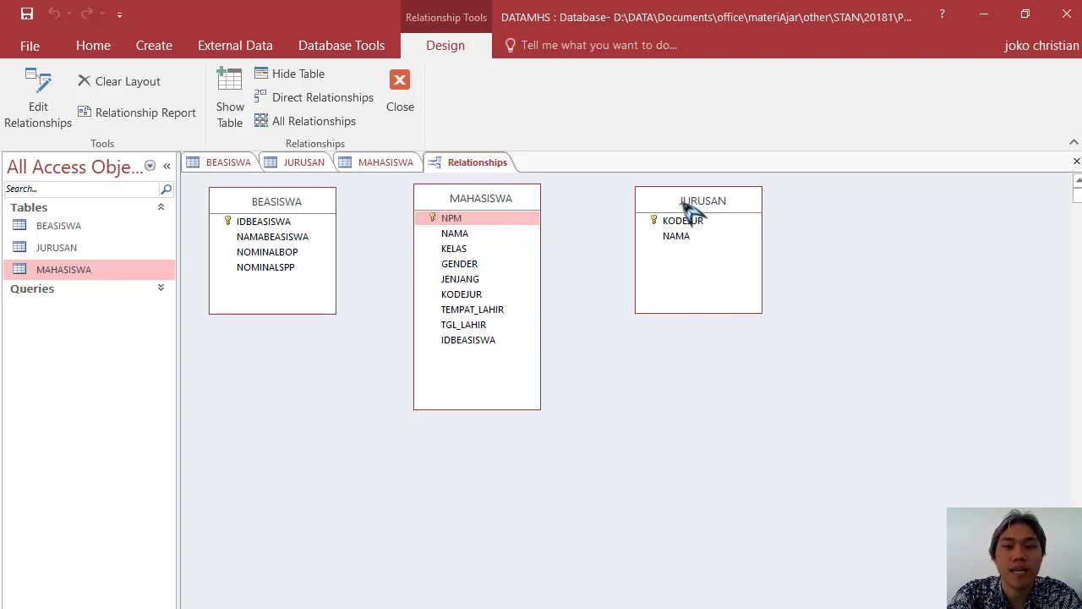
mouse_move(679, 200)
mouse_down()
mouse_move(326, 279)
mouse_move(657, 280)
mouse_move(676, 198)
mouse_up()
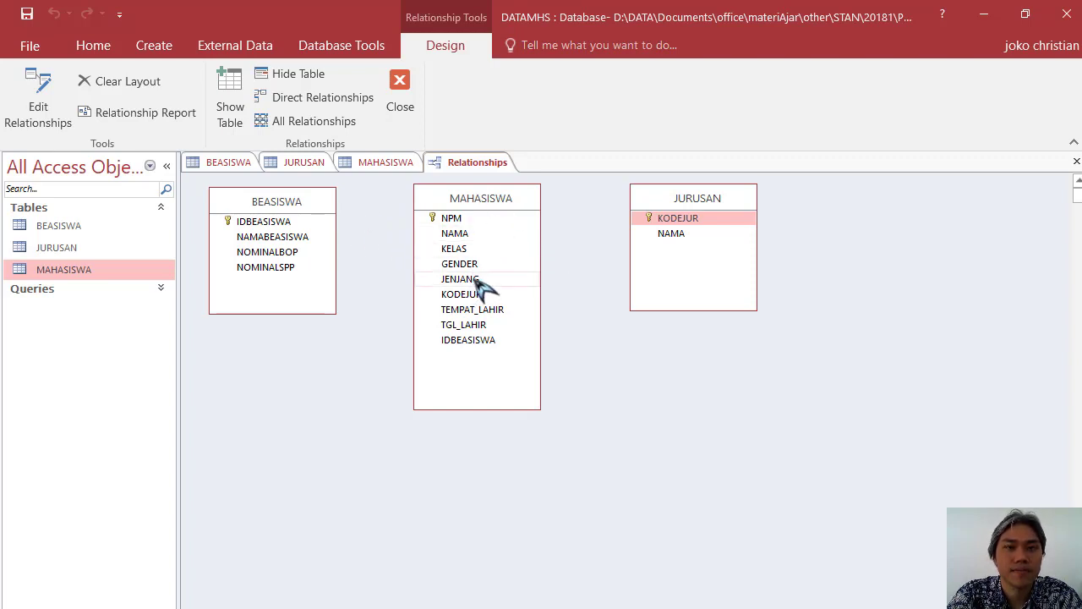
Compare the BEASISWA records with the IDBEASISWA values in the MAHASISWA table, and return to the relationships layout
click(218, 166)
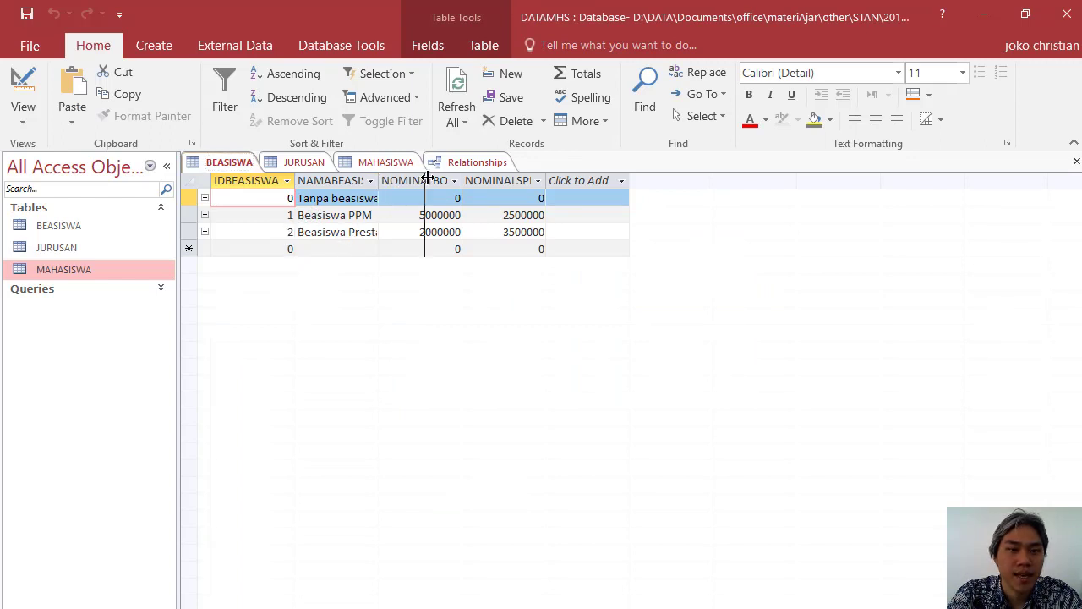
drag(426, 178, 425, 180)
click(388, 163)
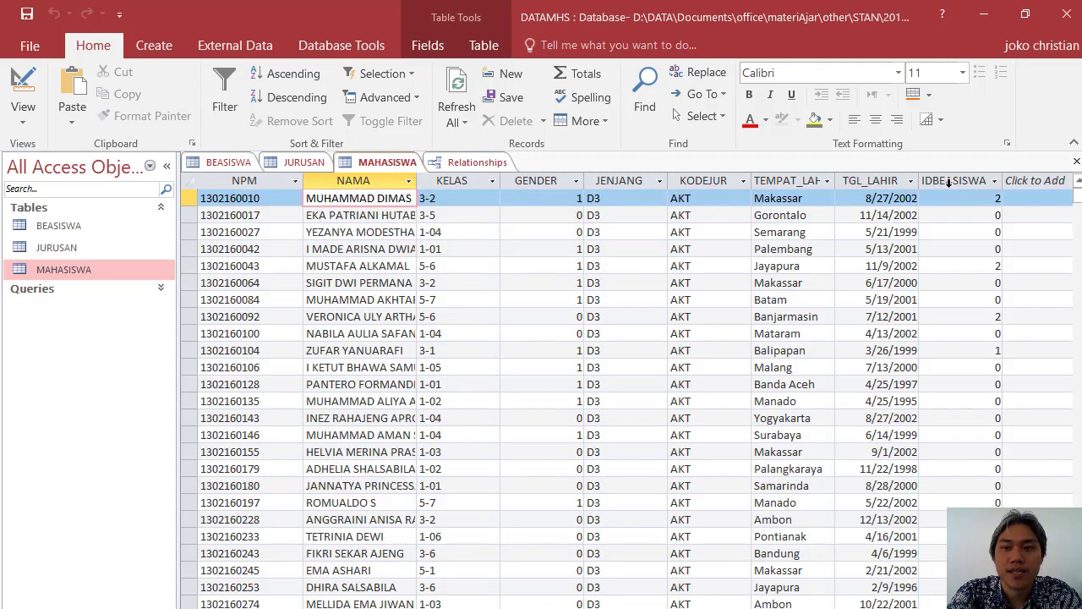
click(970, 198)
click(962, 216)
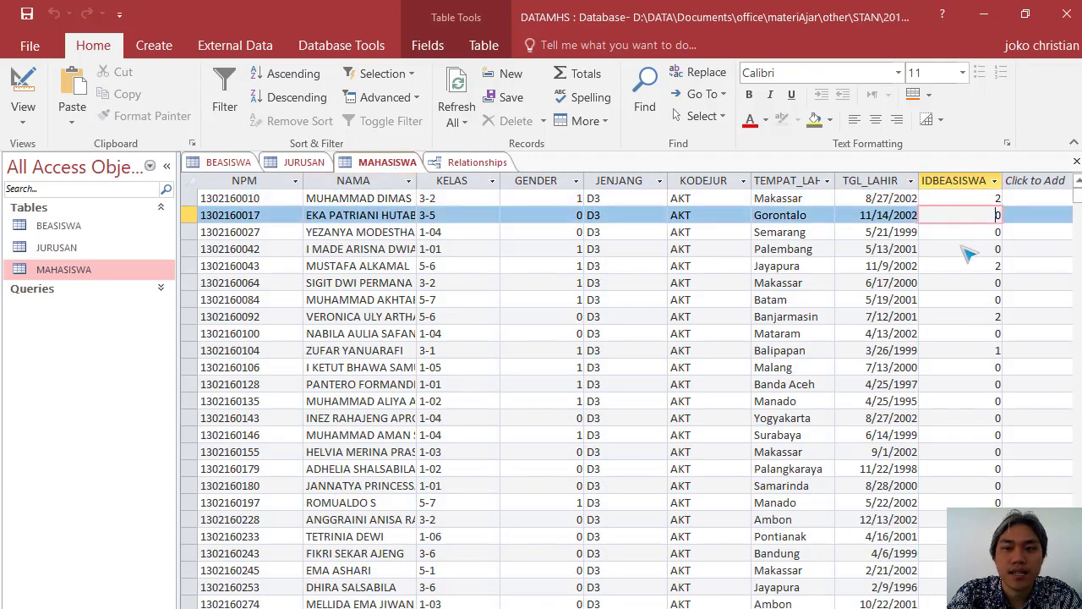
click(970, 250)
click(979, 299)
click(981, 350)
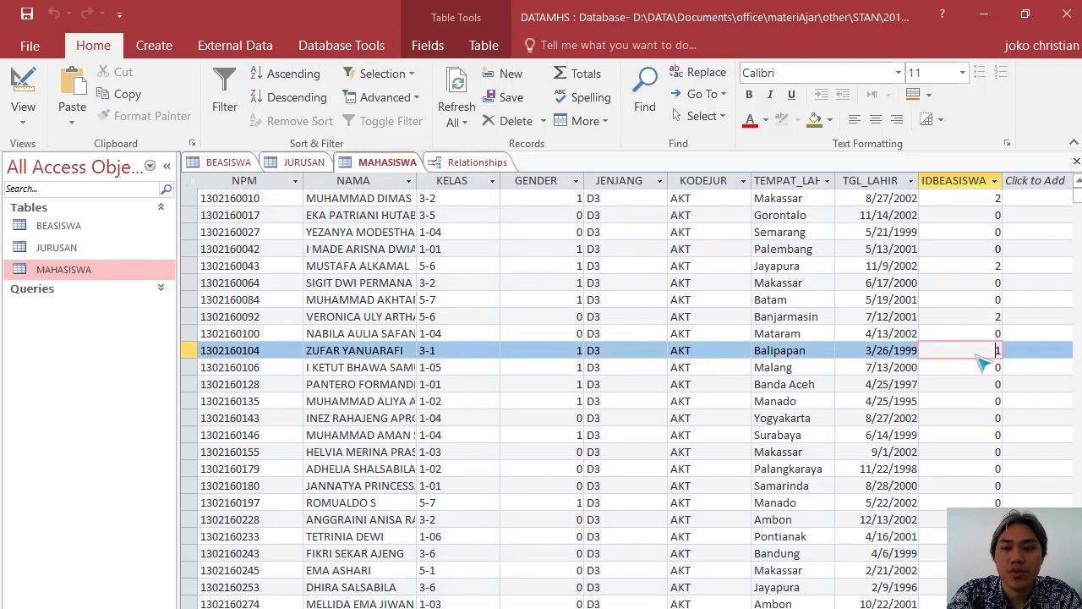
click(991, 404)
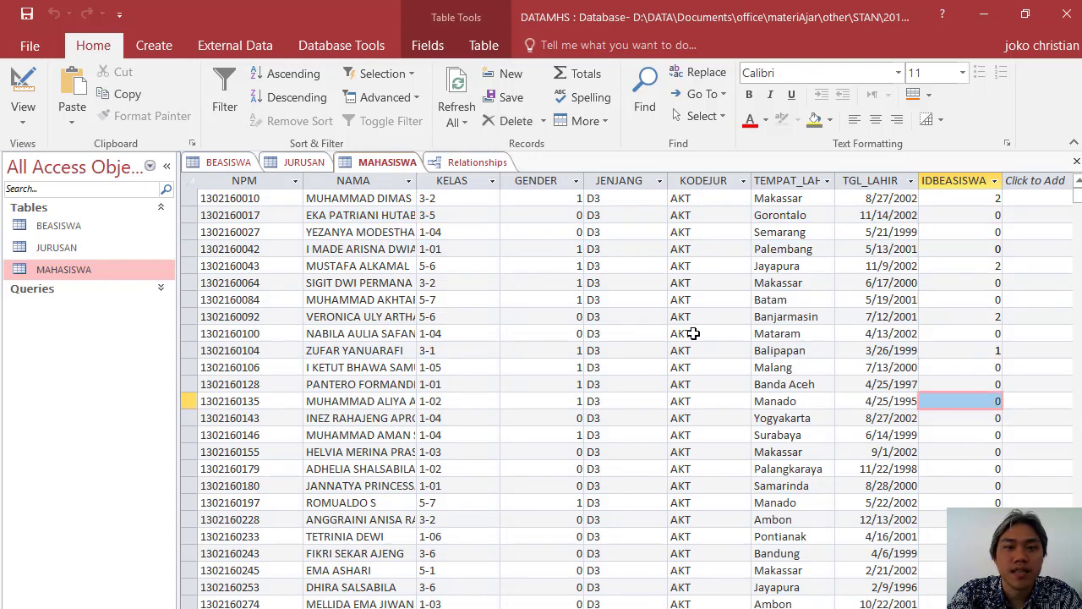
click(448, 162)
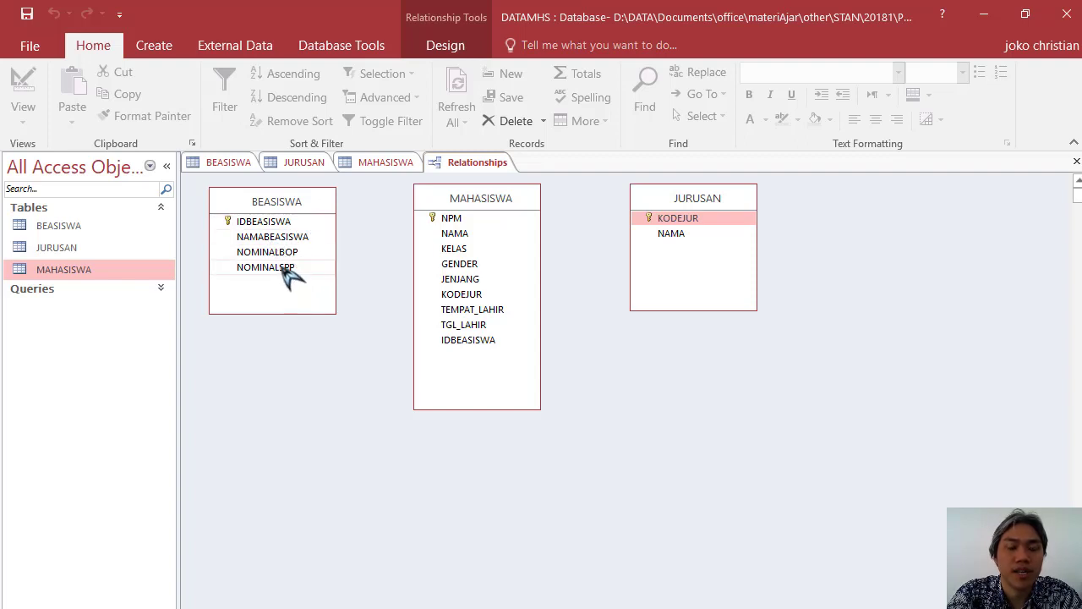
drag(290, 229, 508, 198)
drag(710, 213, 355, 353)
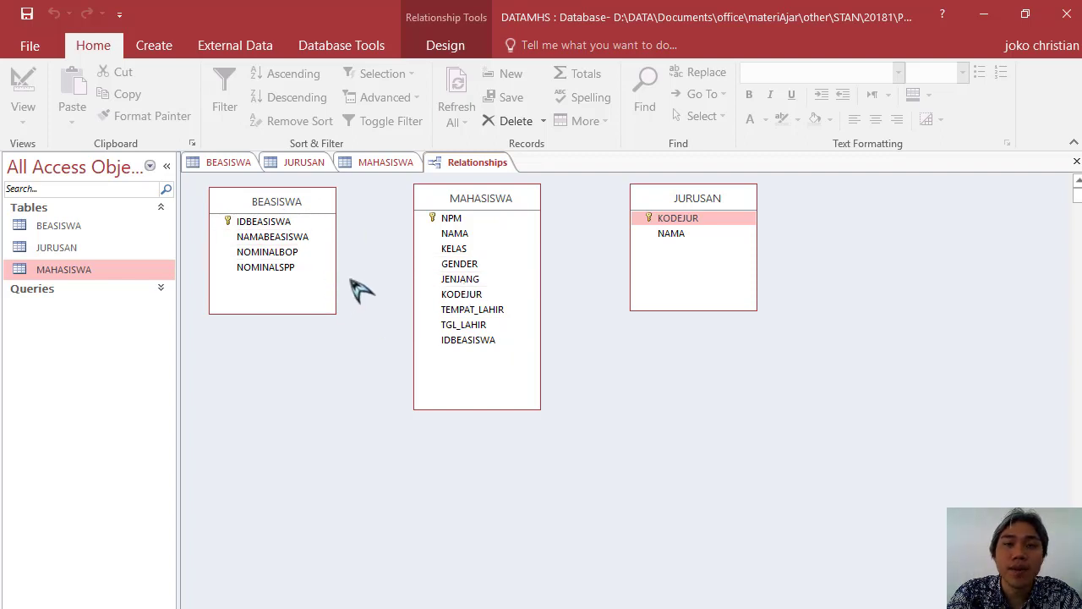
Link the IDBEASISWA field of BEASISWA to the IDBEASISWA field of MAHASISWA
drag(352, 279, 260, 225)
click(255, 226)
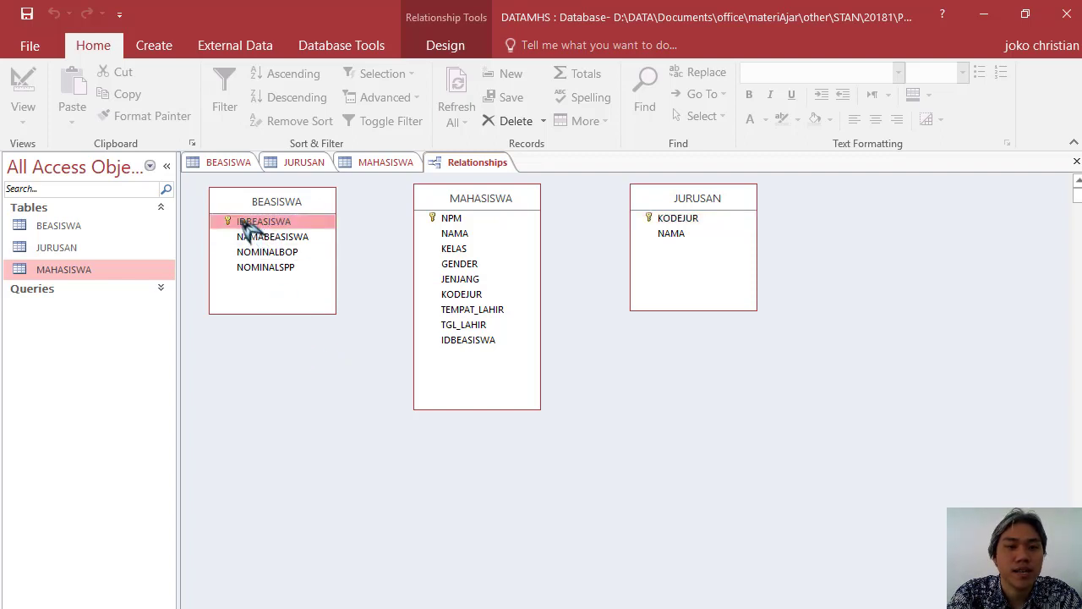
click(242, 230)
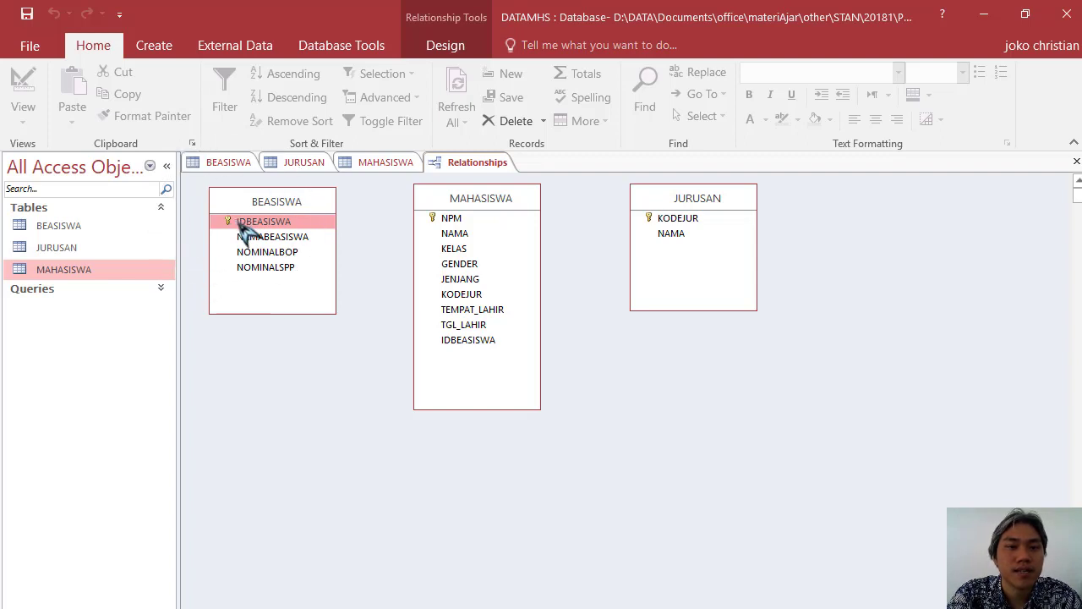
click(244, 233)
drag(248, 230, 464, 343)
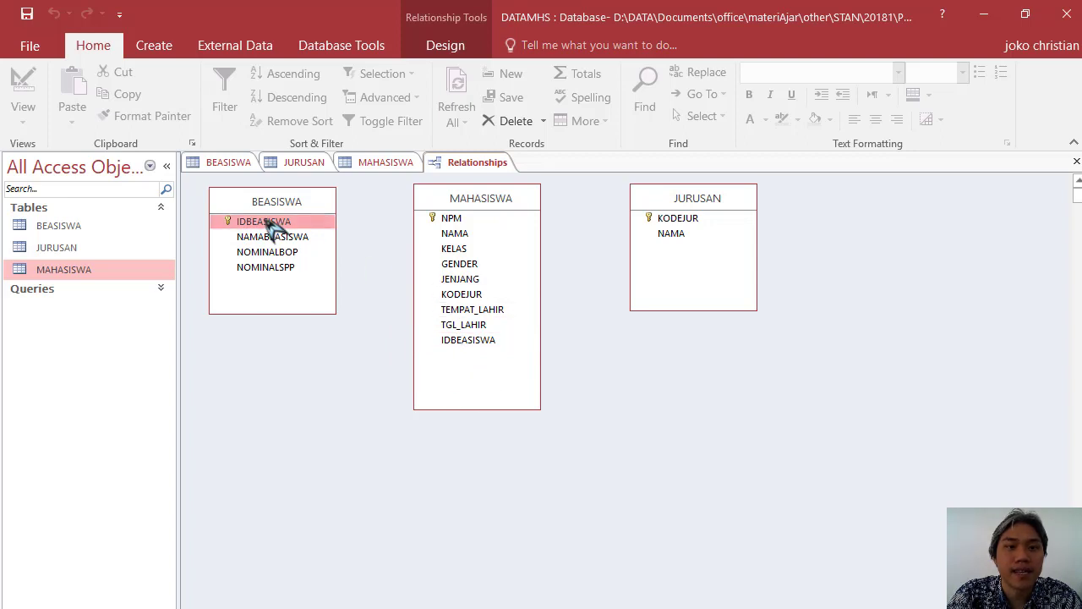
drag(272, 230, 337, 245)
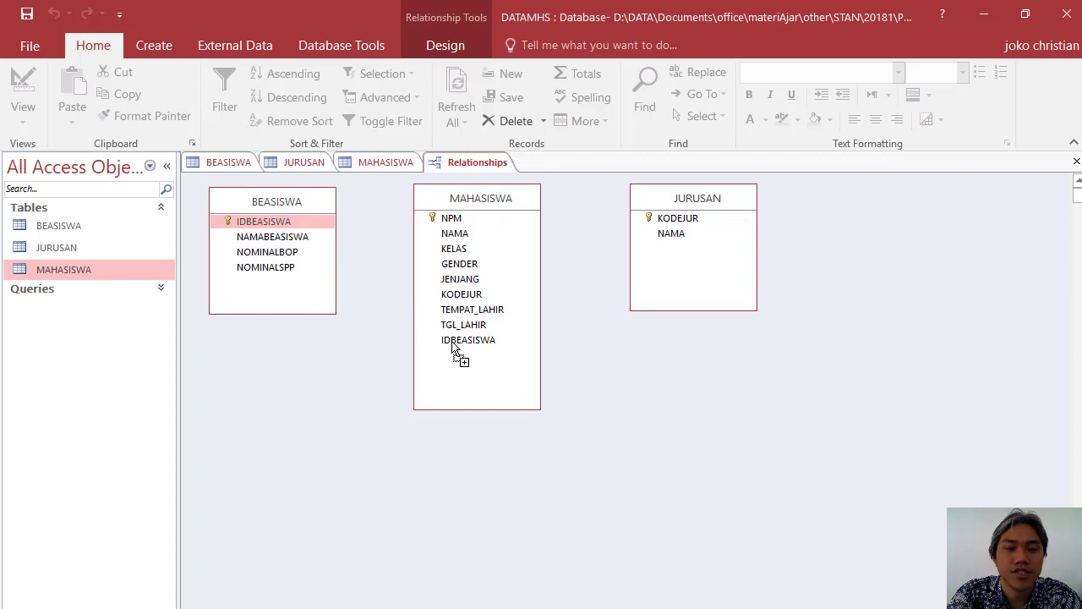
drag(453, 347, 453, 347)
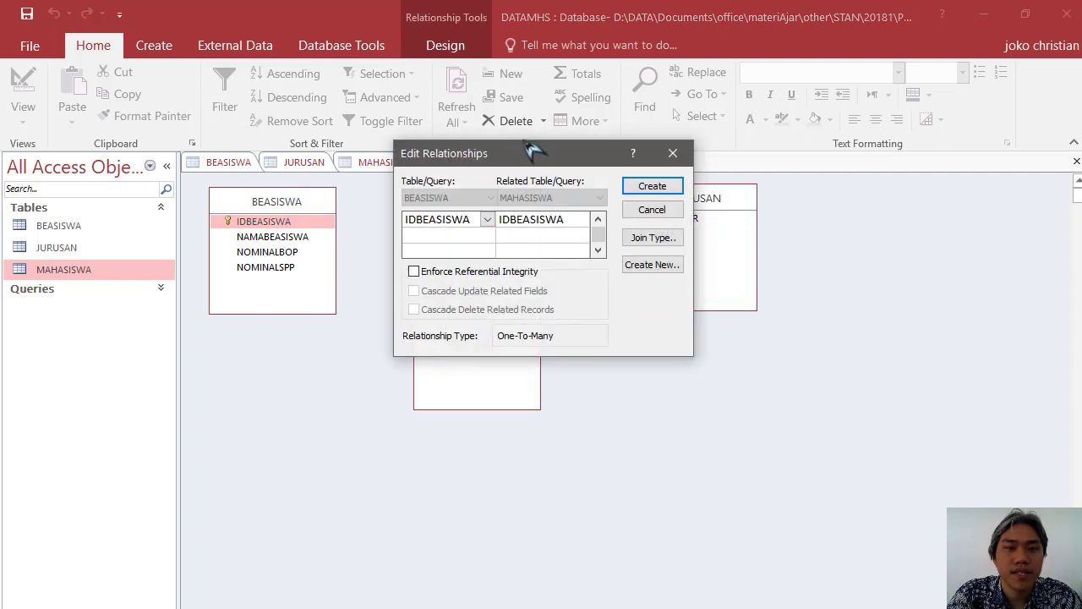
Enable referential integrity with cascading updates and cascading deletes for the IDBEASISWA relationship, moving the dialog clear of the tables
drag(526, 159, 501, 161)
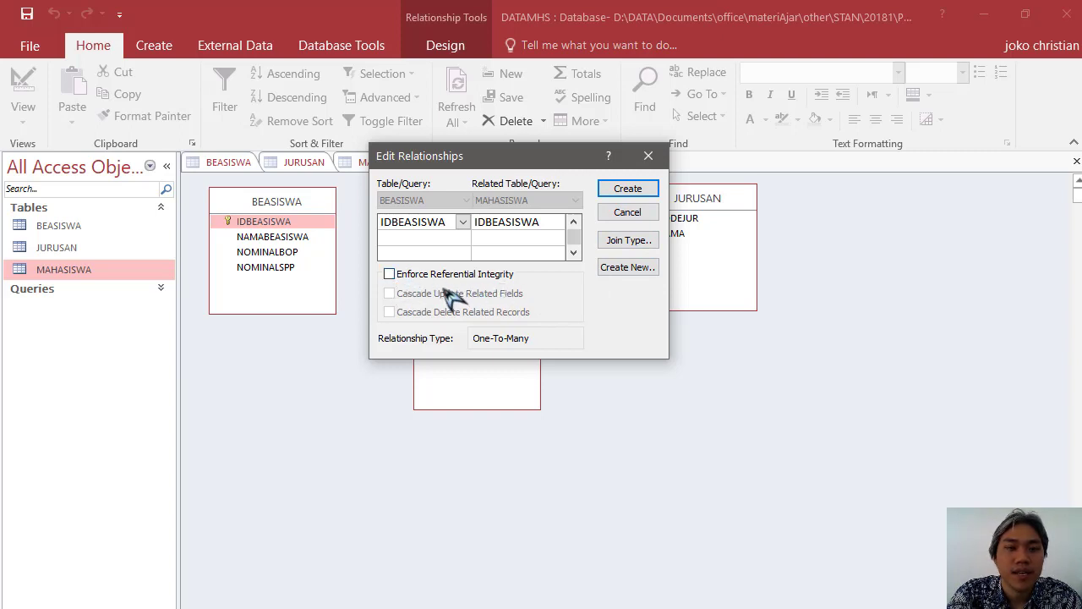
click(390, 274)
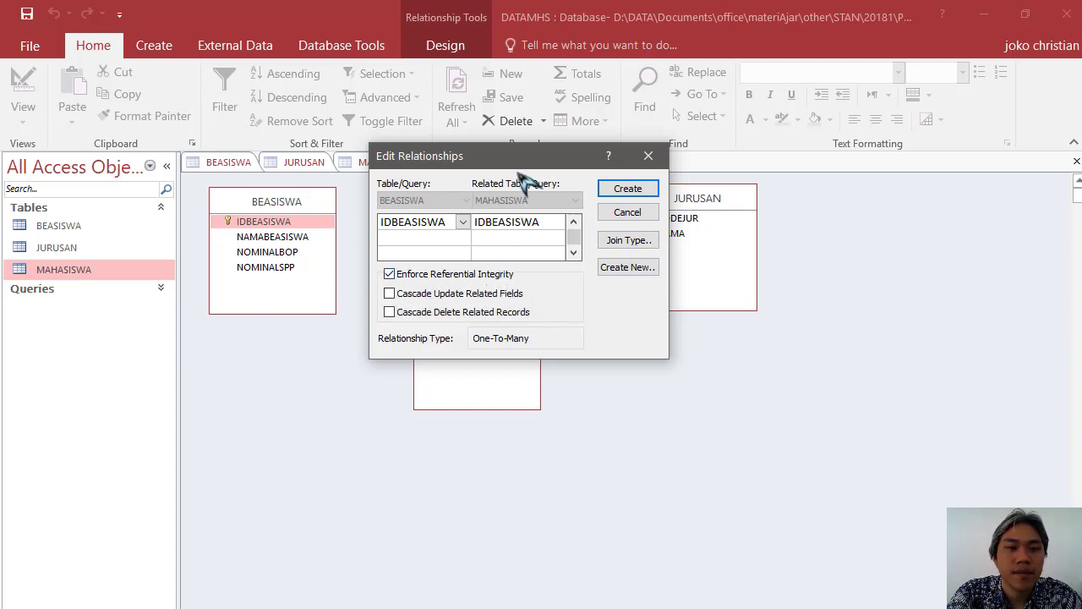
drag(521, 165, 642, 151)
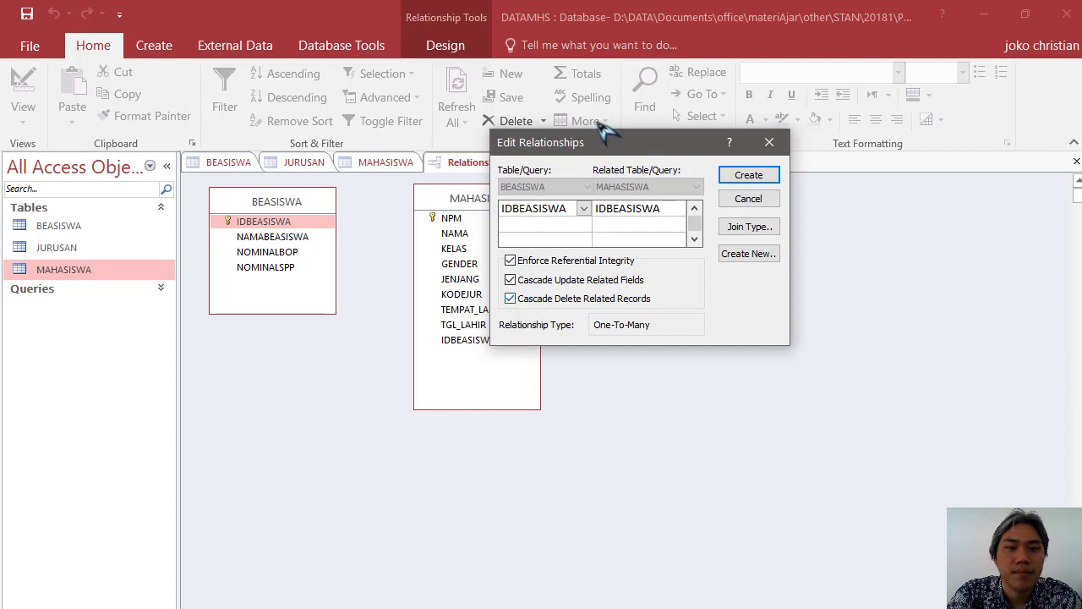
drag(601, 144, 674, 145)
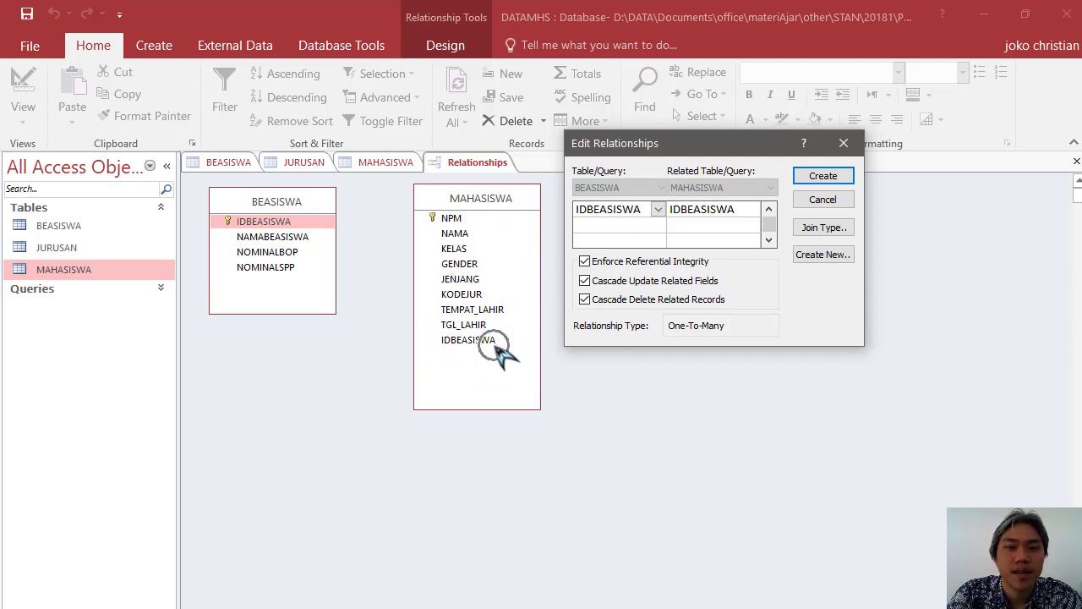
Try to create the IDBEASISWA relationship between BEASISWA and MAHASISWA, and leave the relationship settings
click(270, 221)
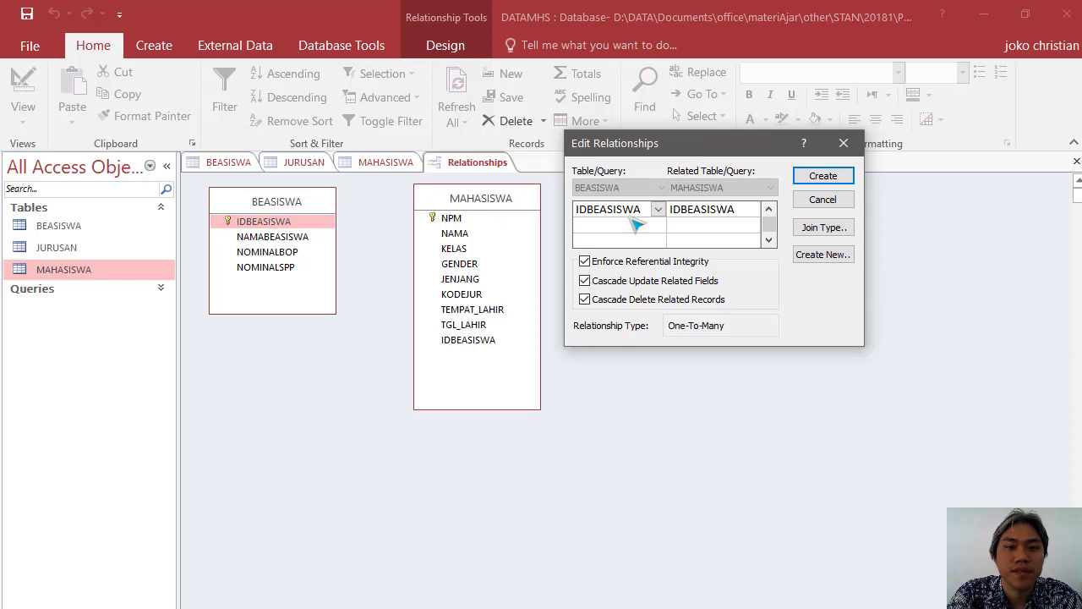
click(816, 184)
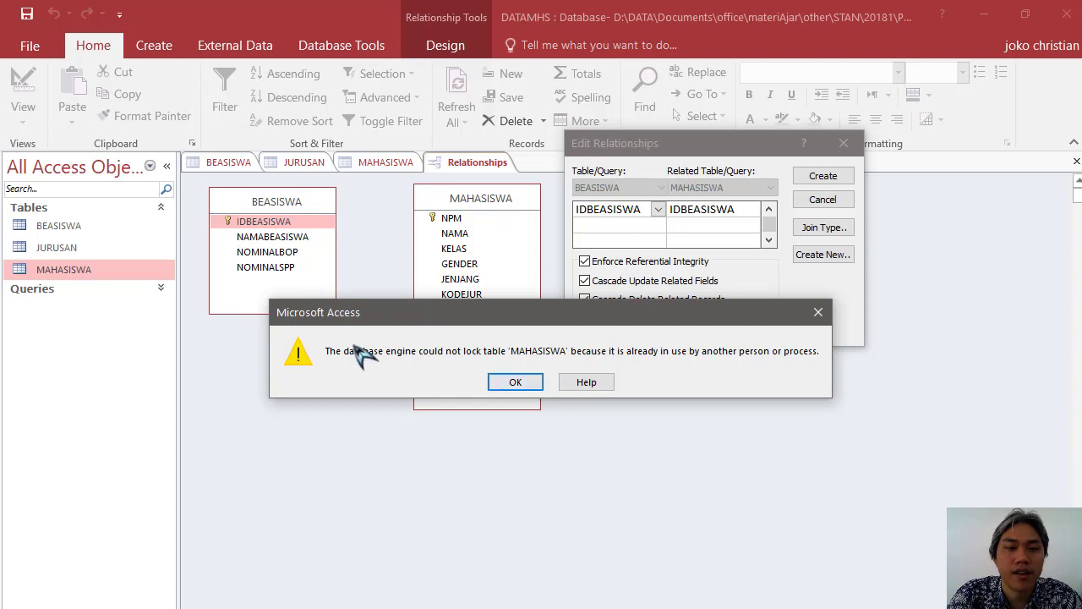
click(515, 381)
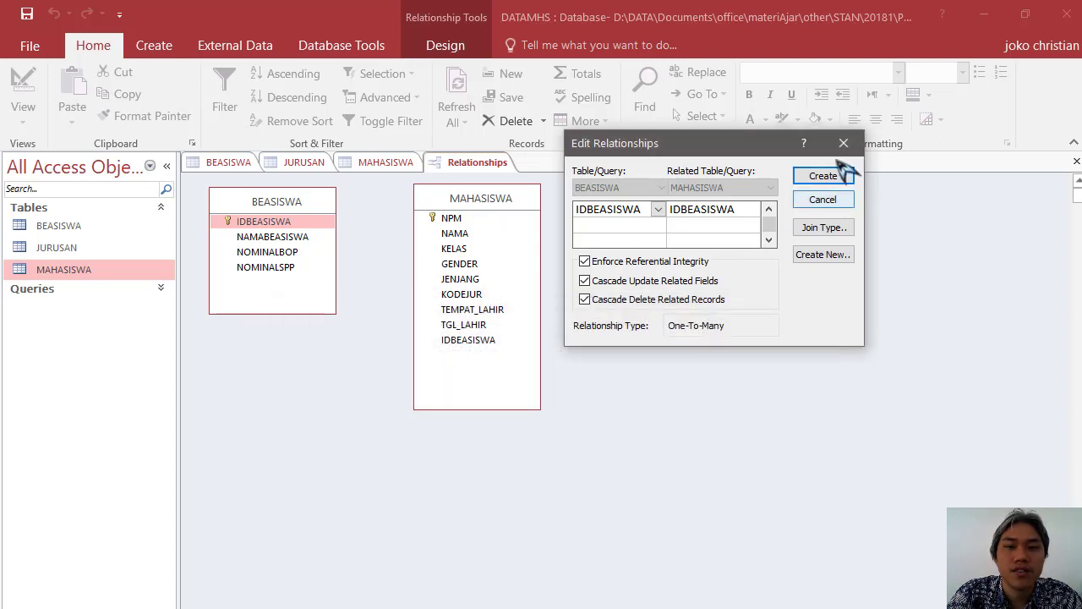
click(799, 176)
Close the open MAHASISWA, JURUSAN and BEASISWA tables, saving their layout changes when asked
right_click(378, 167)
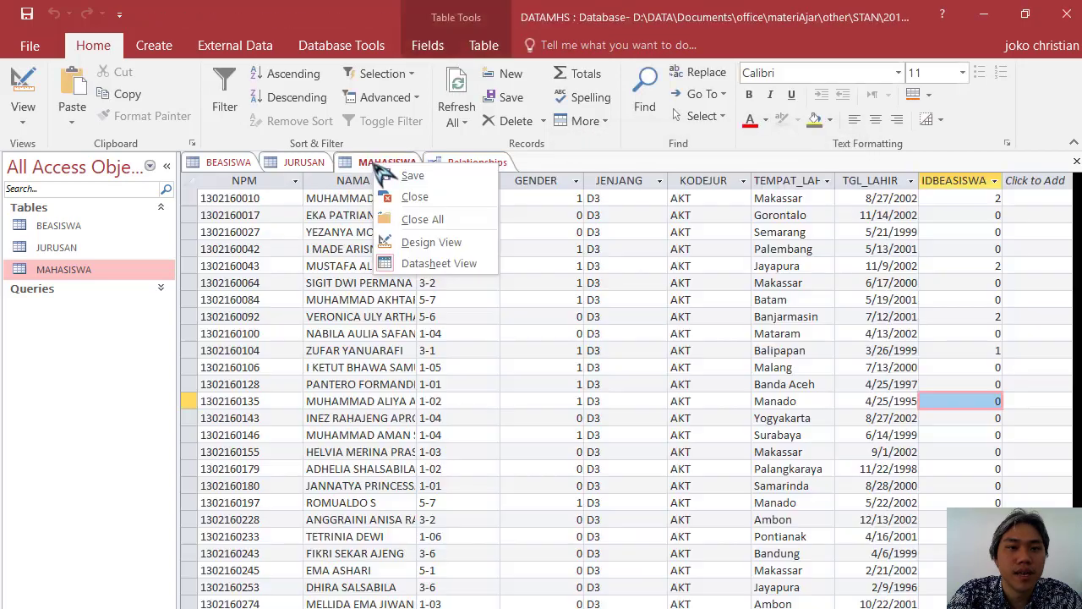
click(416, 197)
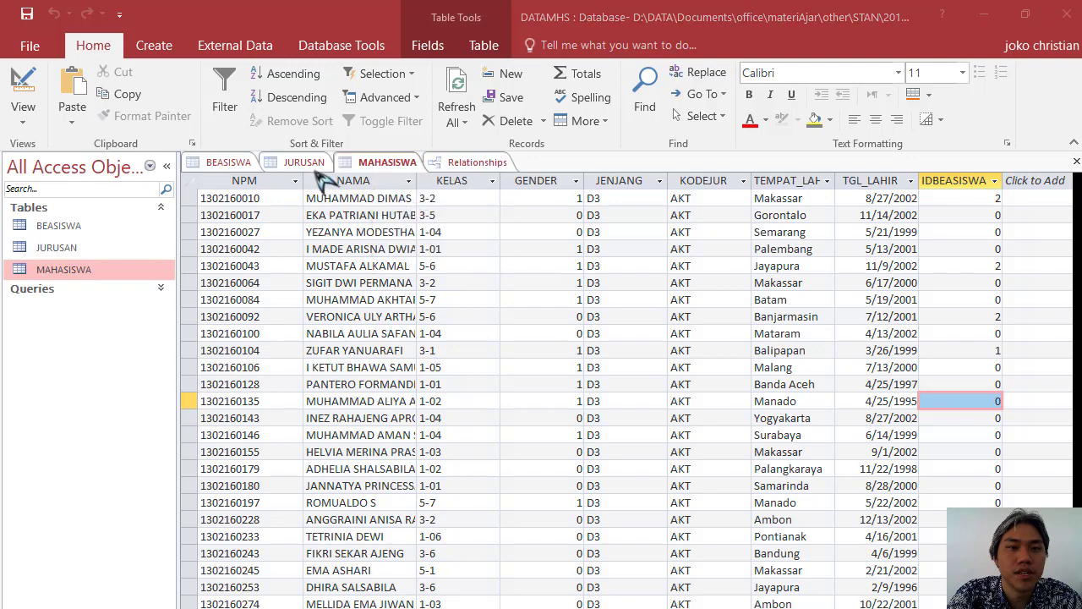
click(479, 382)
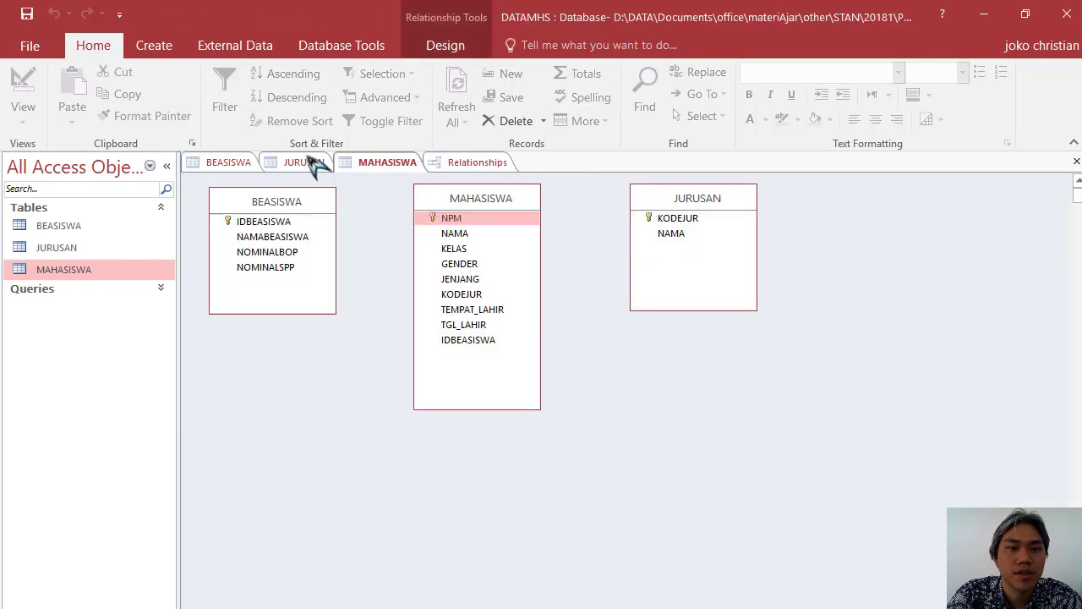
right_click(313, 169)
click(342, 198)
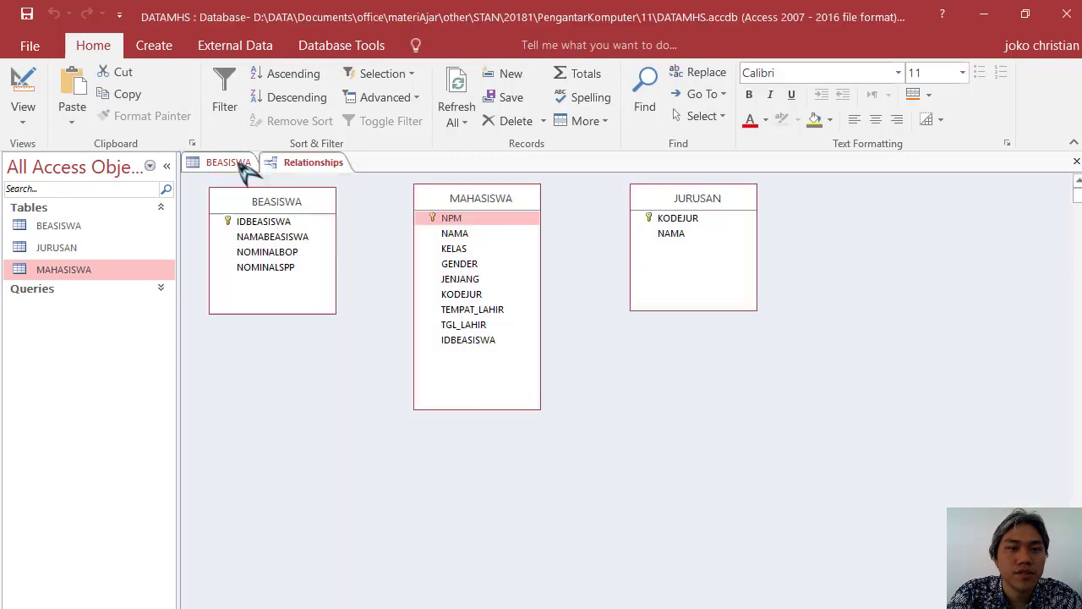
right_click(232, 169)
click(254, 196)
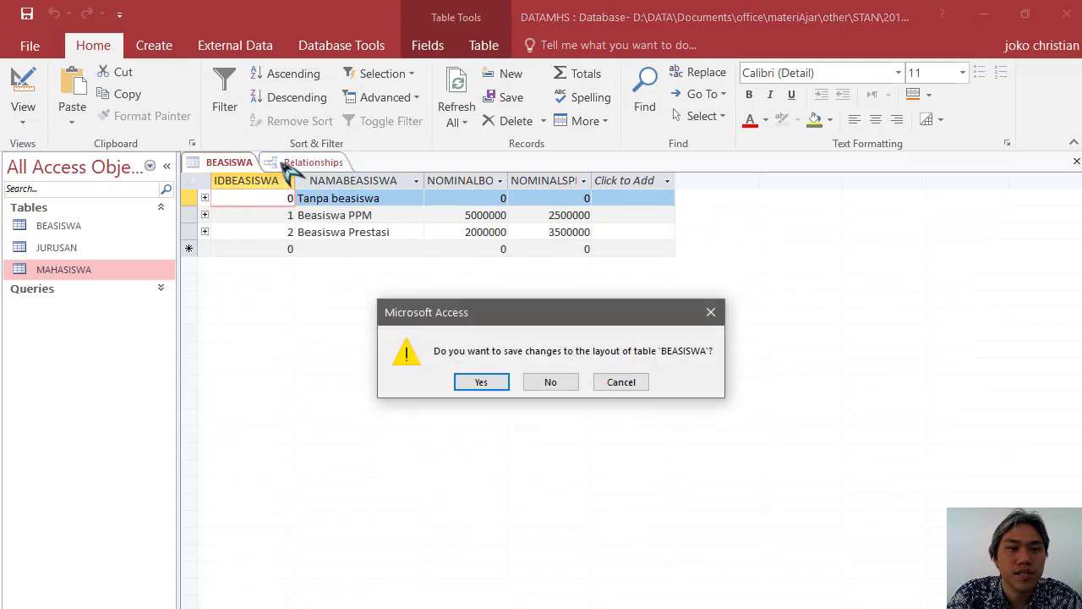
click(482, 382)
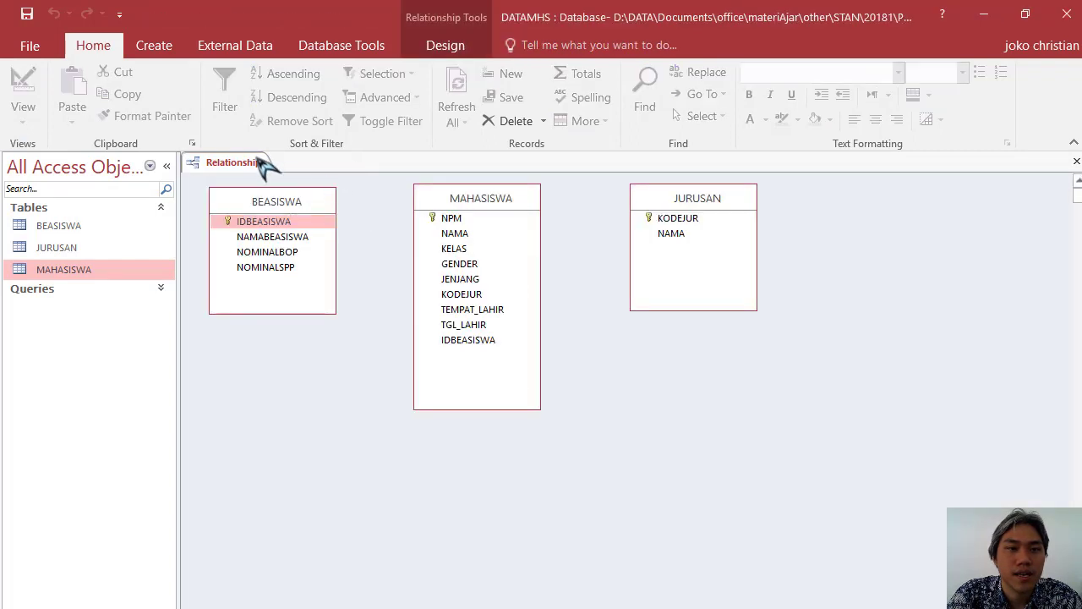
Relate IDBEASISWA of BEASISWA to IDBEASISWA of MAHASISWA with enforced referential integrity, cascading updates and cascading deletes
drag(282, 221, 439, 254)
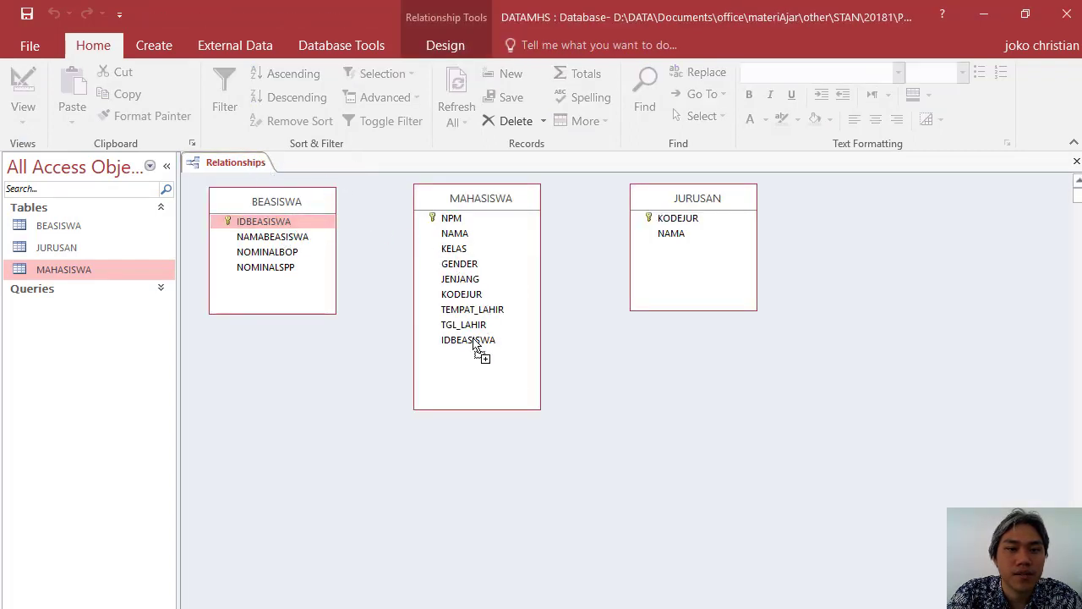
drag(474, 342, 475, 344)
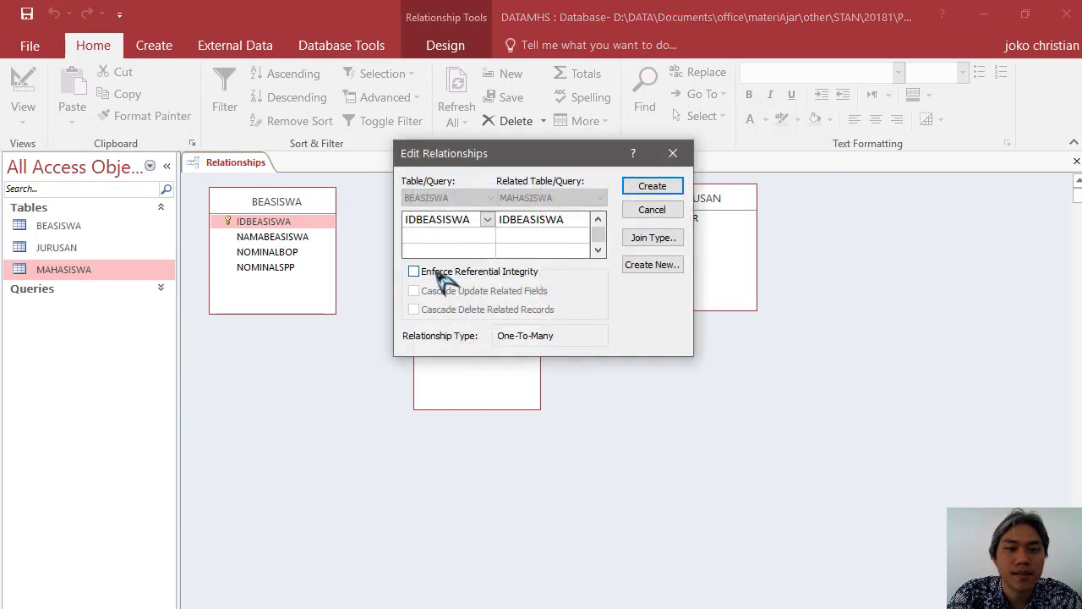
click(414, 272)
click(427, 291)
click(431, 309)
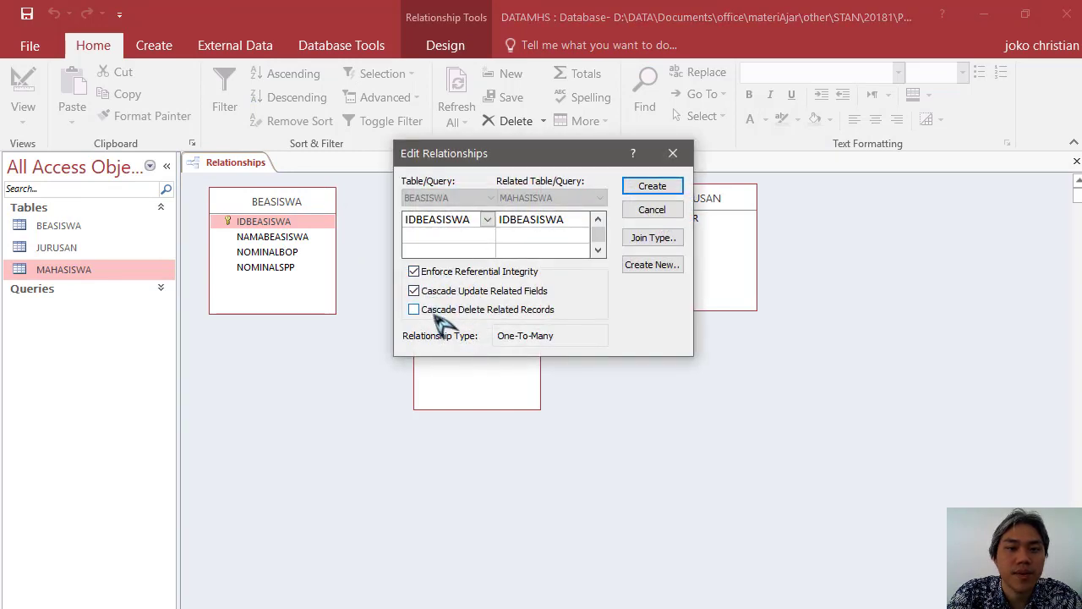
click(649, 186)
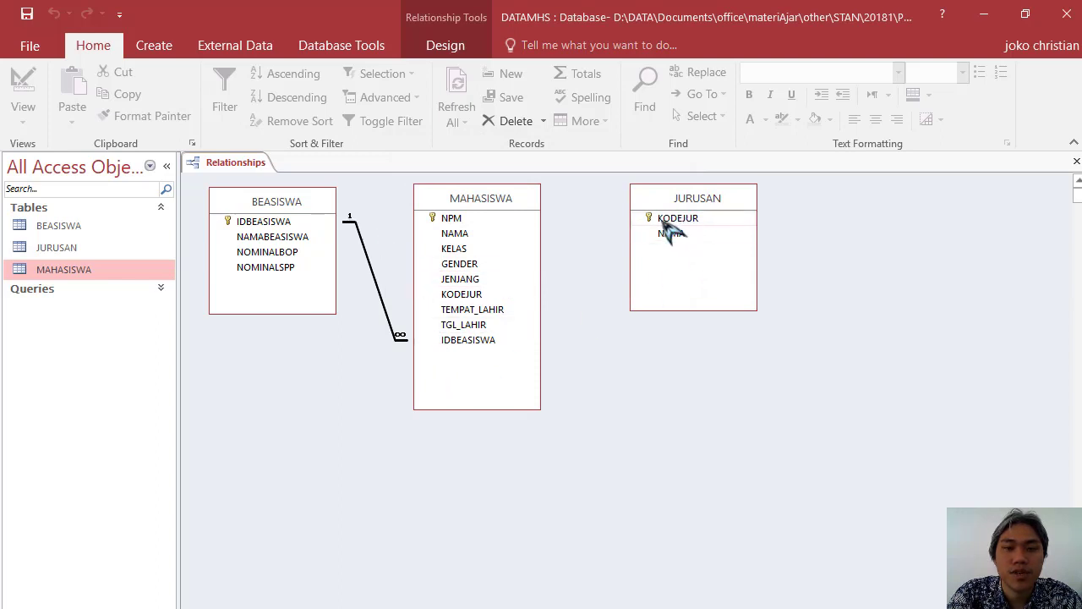
Relate KODEJUR of JURUSAN to KODEJUR of MAHASISWA with enforced referential integrity and cascading updates
drag(662, 221, 566, 242)
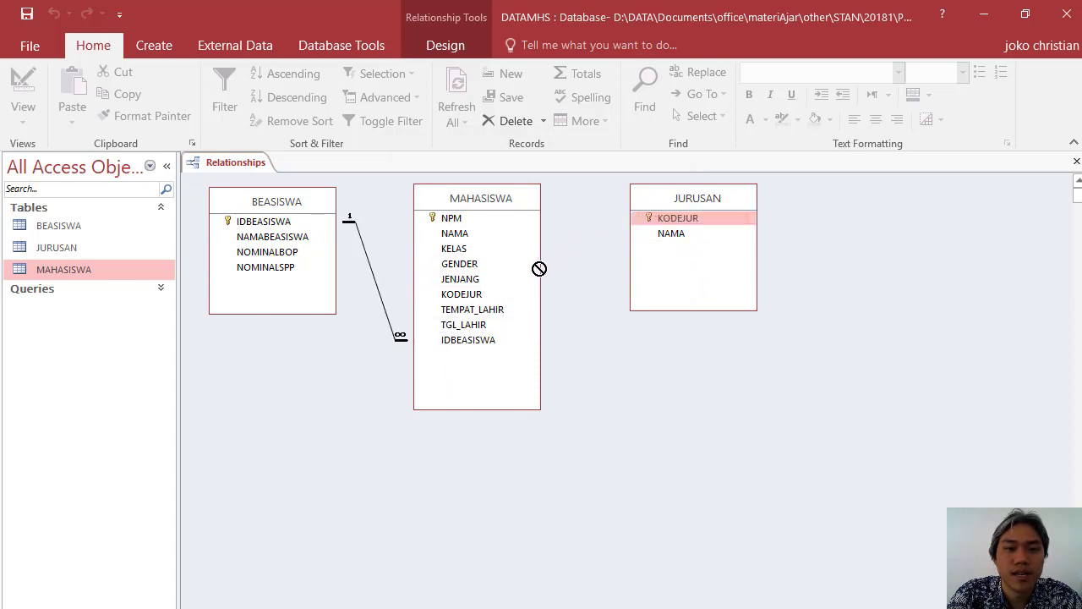
drag(476, 300, 479, 303)
click(414, 271)
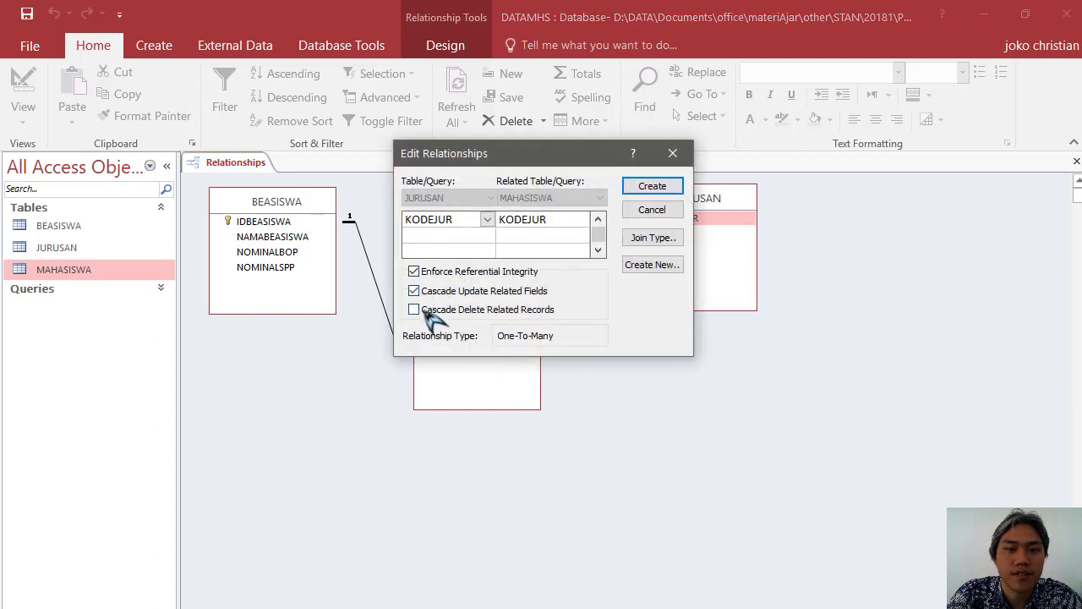
click(639, 186)
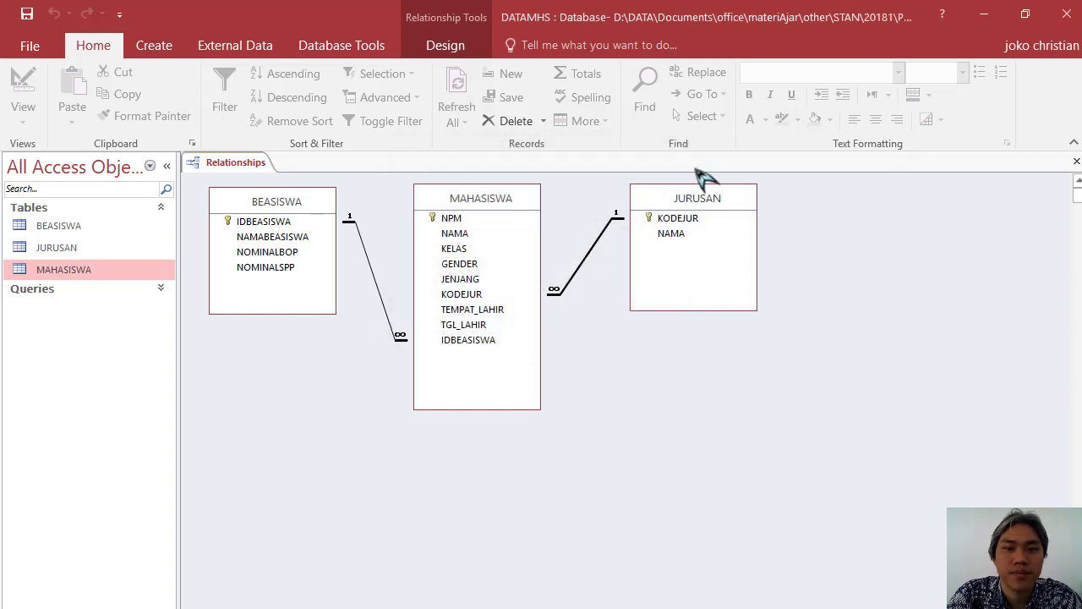
Space the JURUSAN and MAHASISWA boxes further apart in the relationships layout and save it
drag(710, 203, 751, 207)
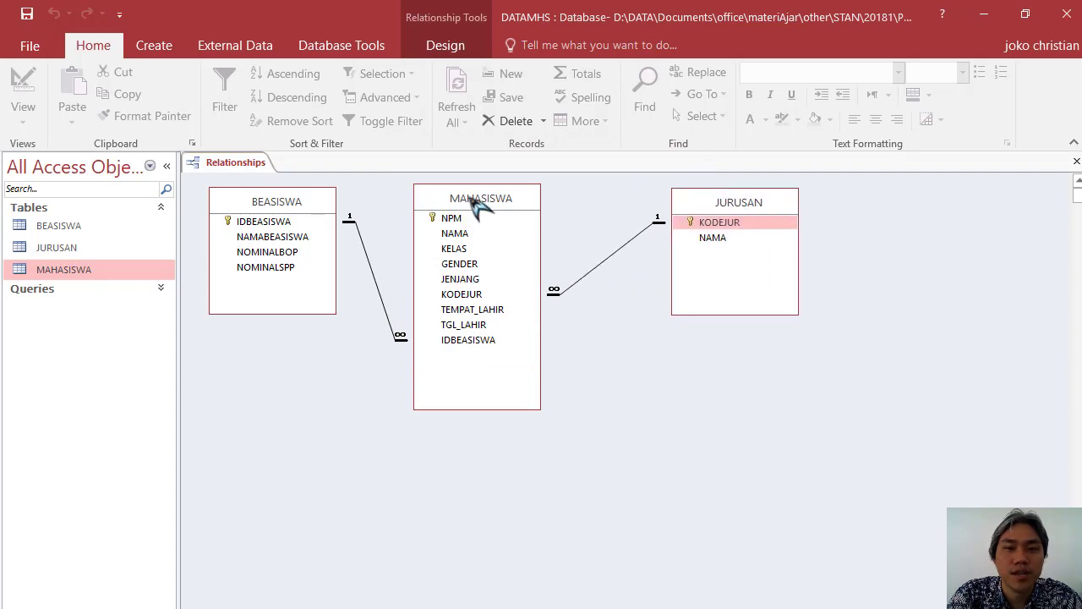
mouse_move(471, 198)
mouse_down()
mouse_move(495, 208)
mouse_move(485, 198)
mouse_up()
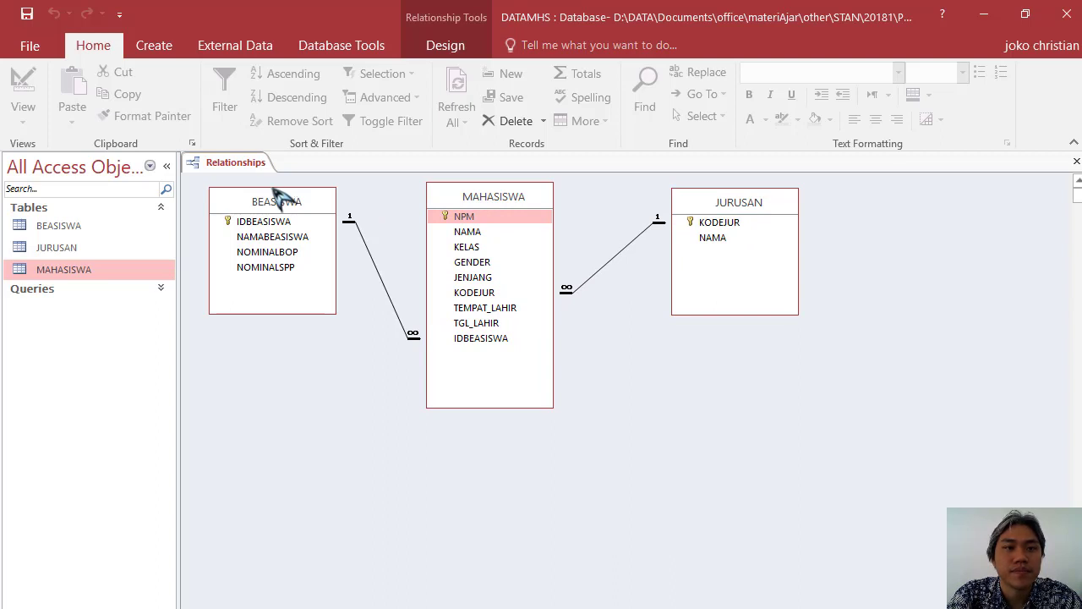
click(34, 23)
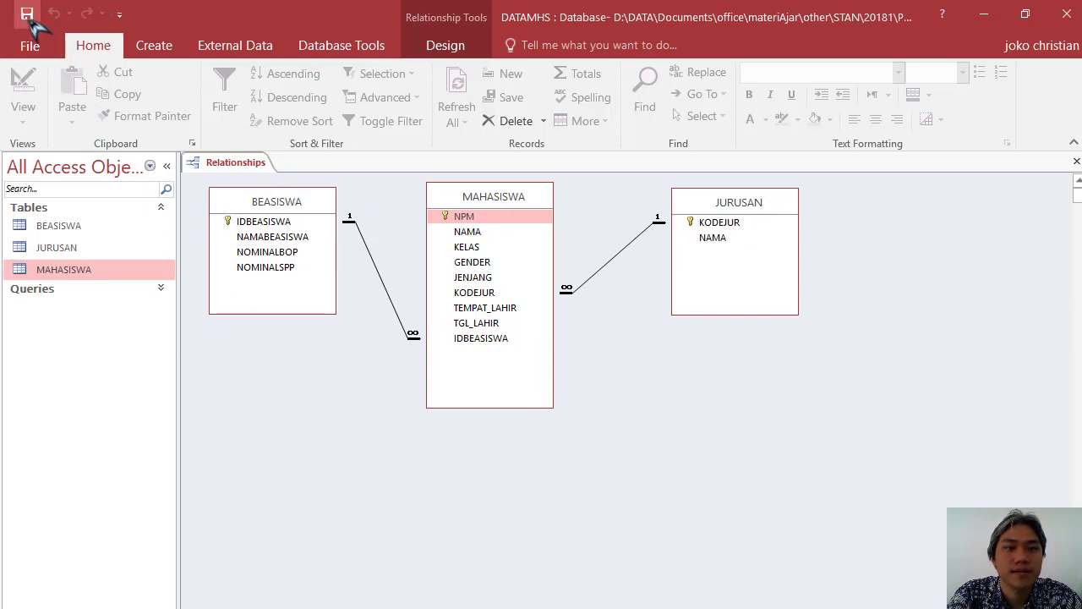